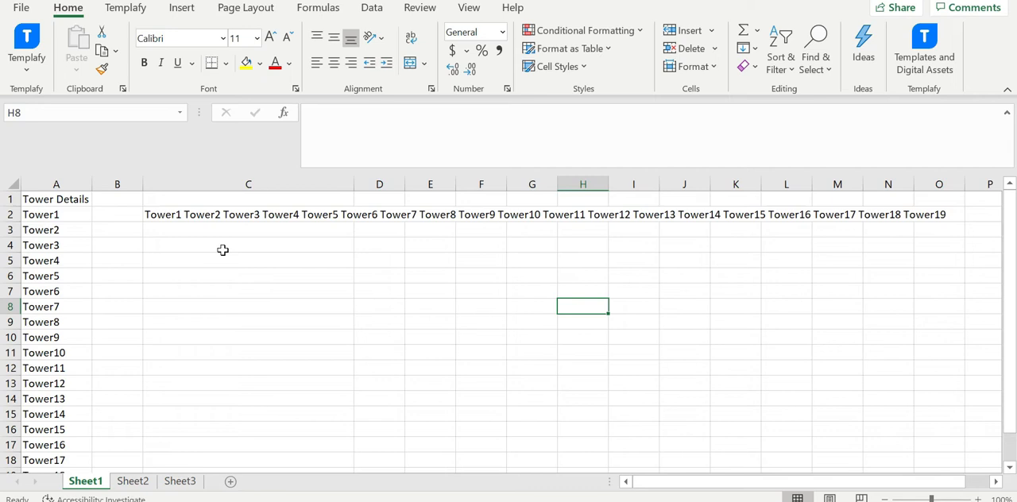
Examine the tower names listed in column A from the Tower Details header through the last entry.
left_click(57, 180)
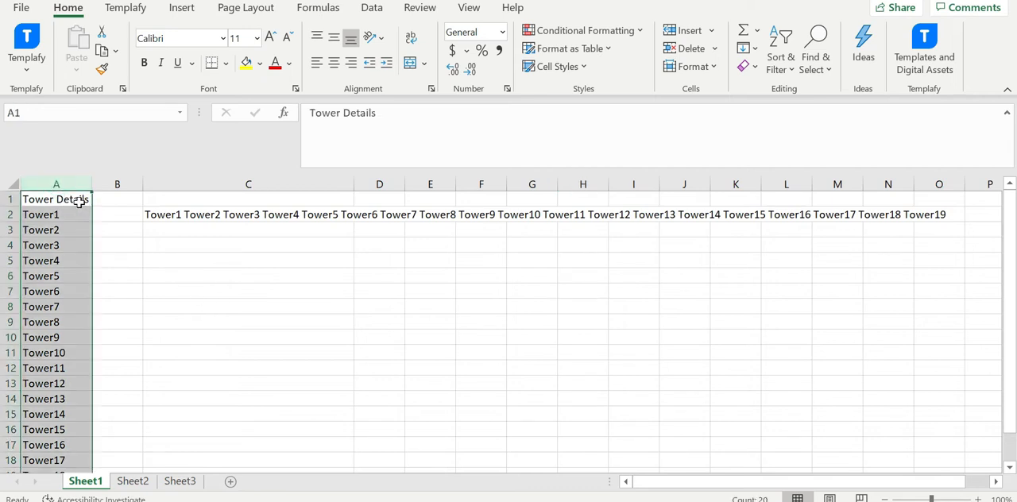
left_click(77, 201)
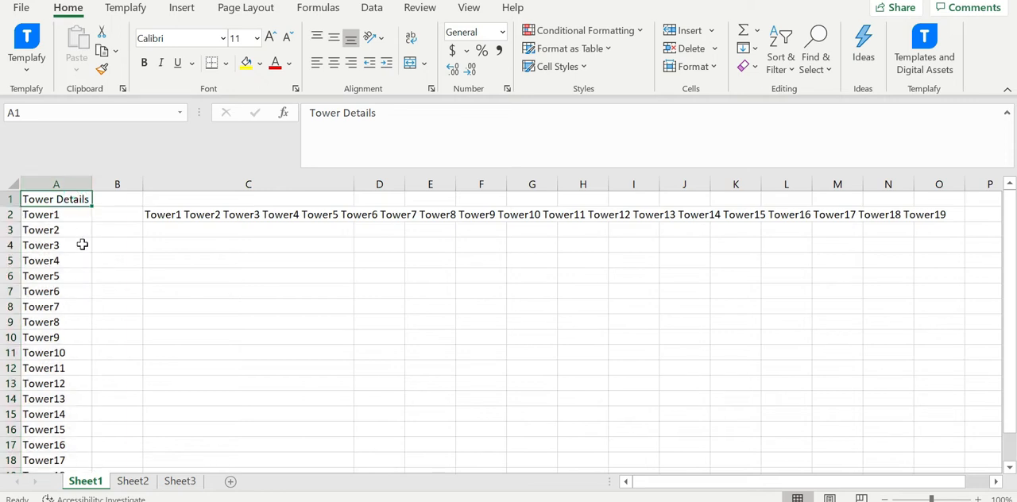
left_click(72, 215)
left_click(56, 261)
left_click(43, 300)
left_click(43, 336)
scroll(44, 338, "down", 2)
left_click(45, 337)
left_click(61, 381)
scroll(98, 329, "up", 2)
left_click(59, 216)
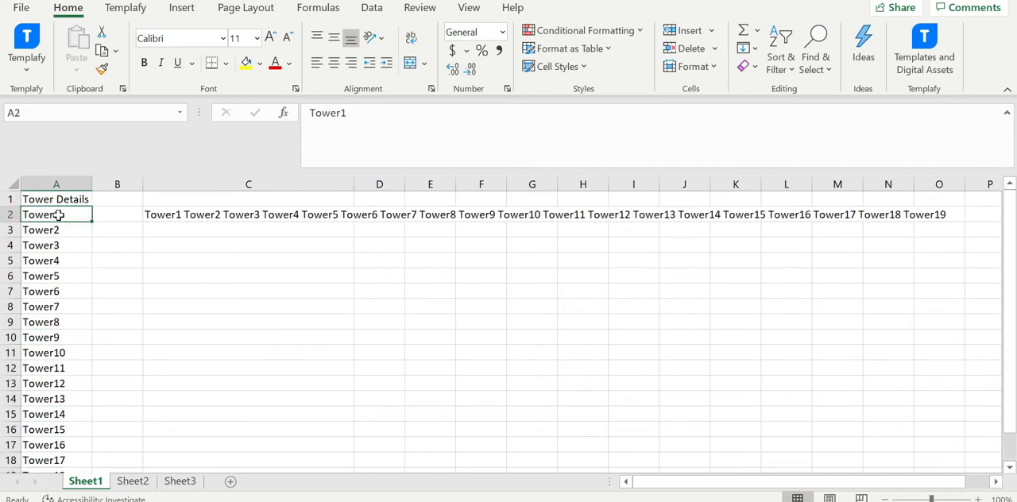
left_click(159, 291)
left_click_drag(56, 215, 72, 481)
scroll(257, 364, "up", 1)
Wrap the combined tower text in cell C2, and turn the wrapping off again.
left_click(240, 231)
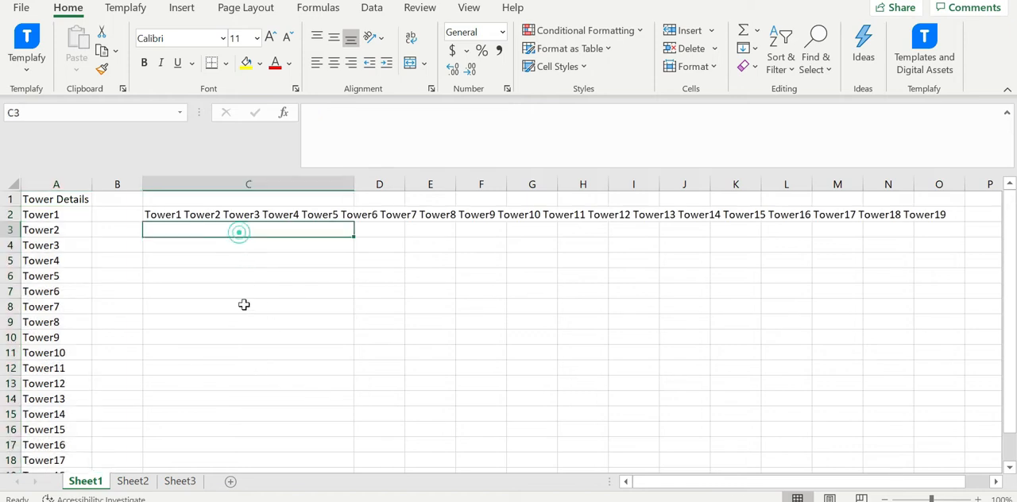
left_click(205, 218)
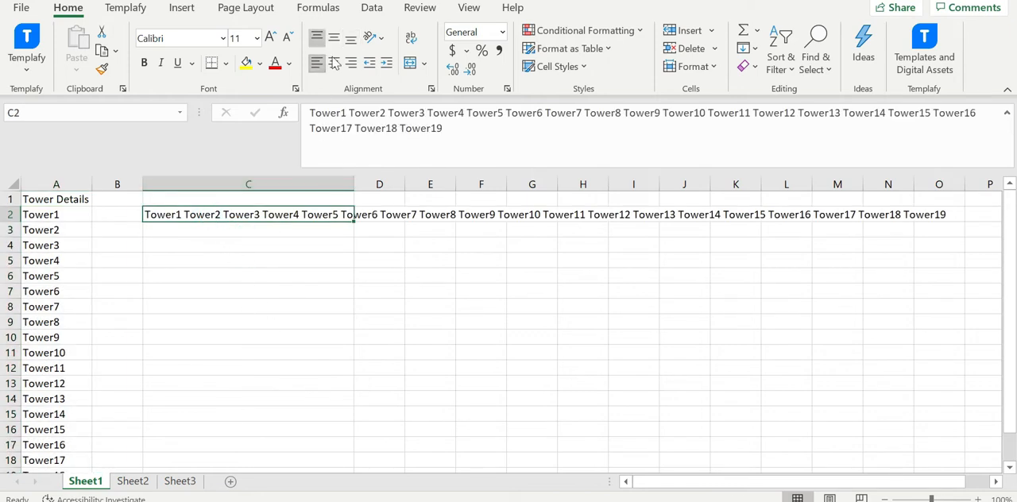
left_click(411, 38)
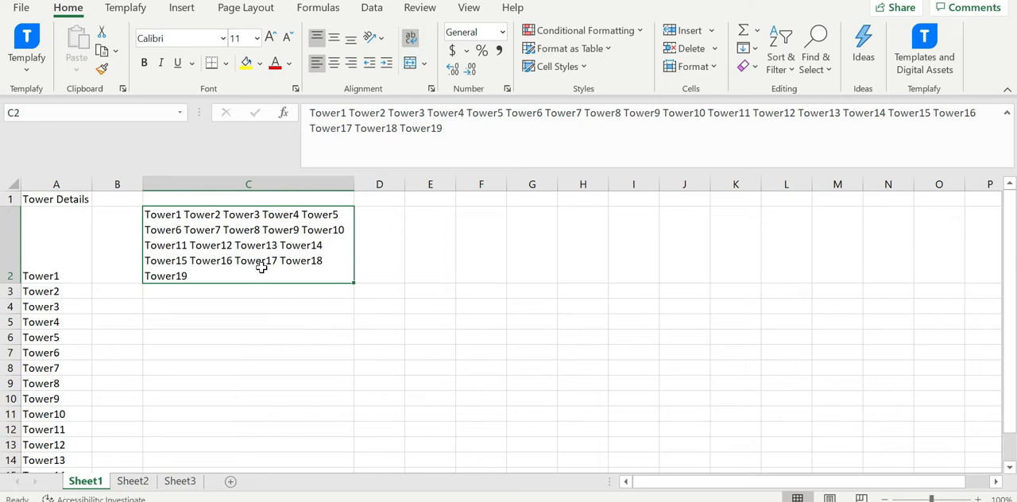
left_click(411, 38)
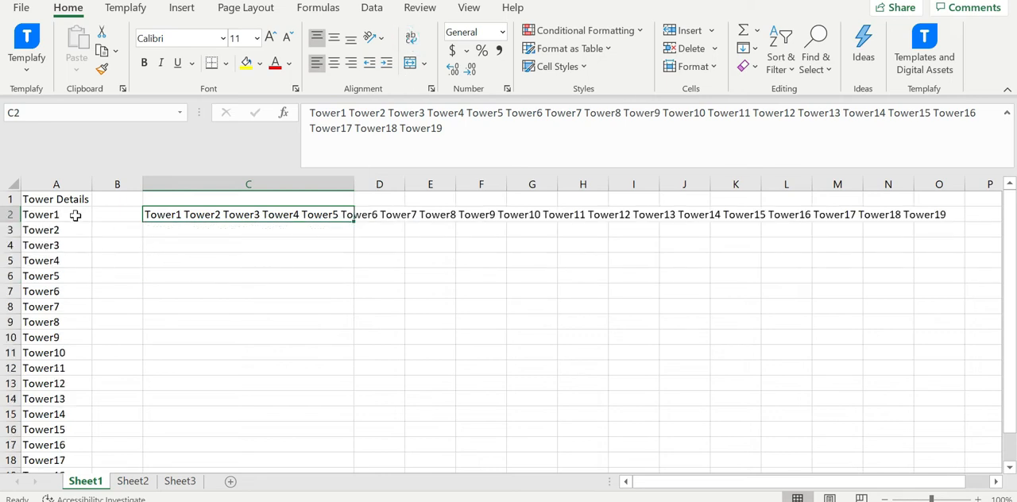
Enter the text "Tower1,Tower2,Tower3," in cell C4, and delete it again.
left_click(203, 246)
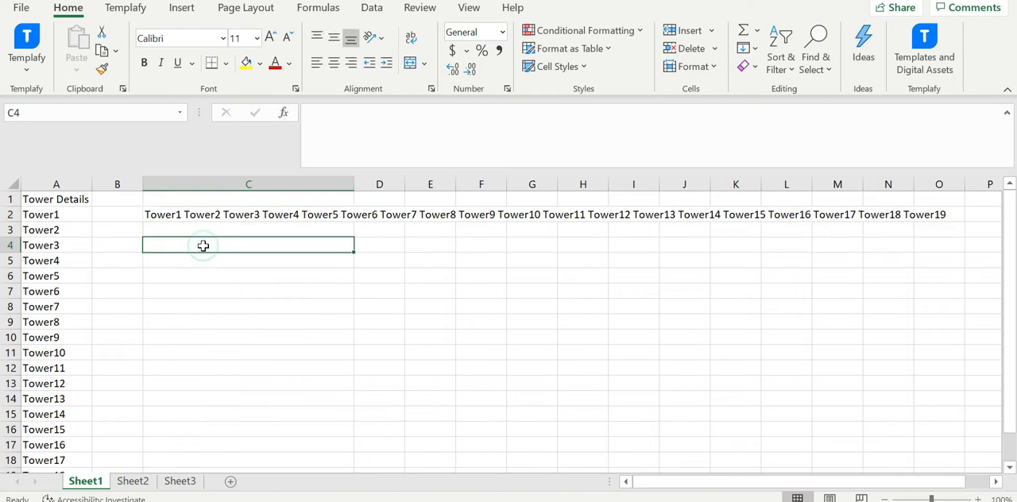
type("Tower")
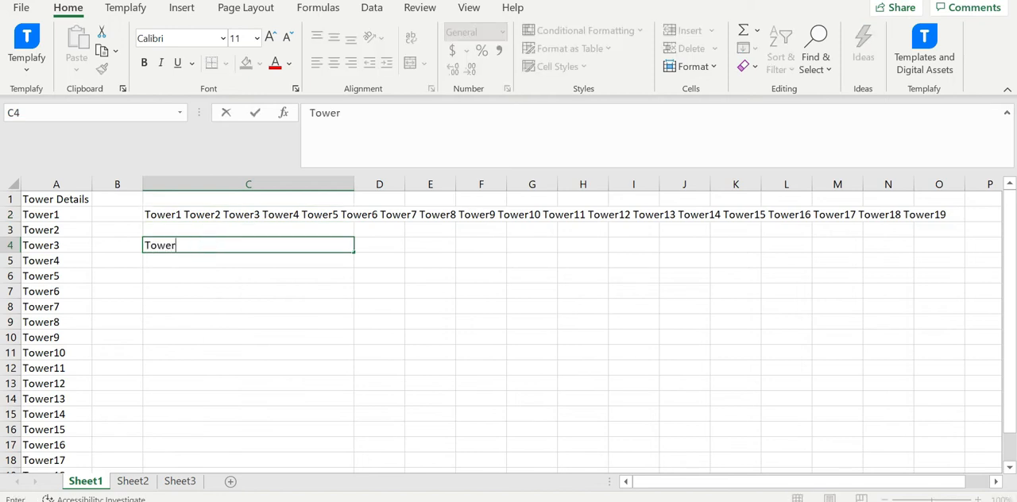
type("1")
type(",Tower2")
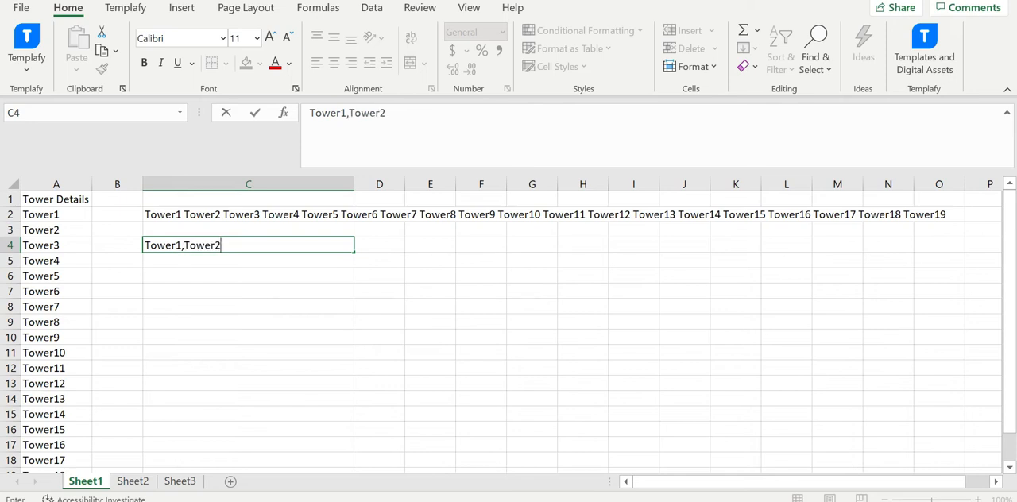
type(",Tower3,")
key("Return")
left_click(272, 244)
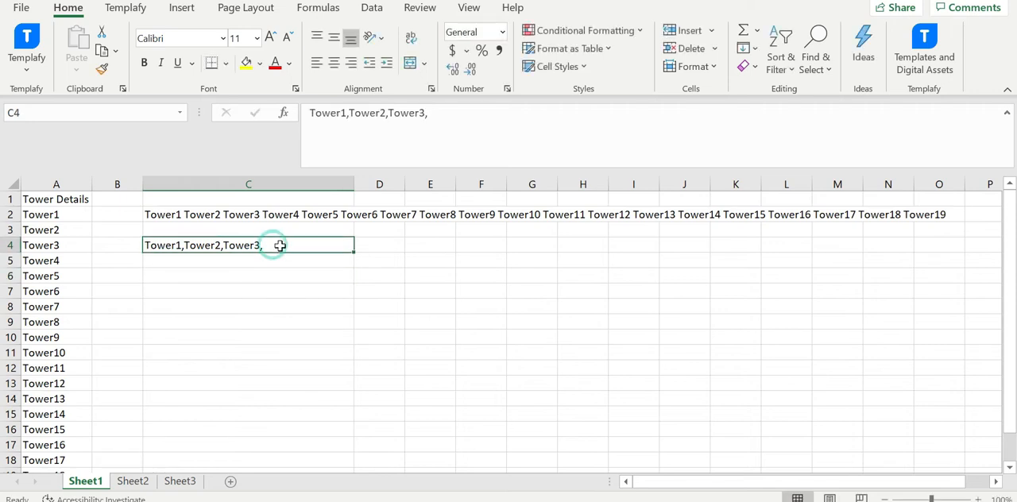
key("Delete")
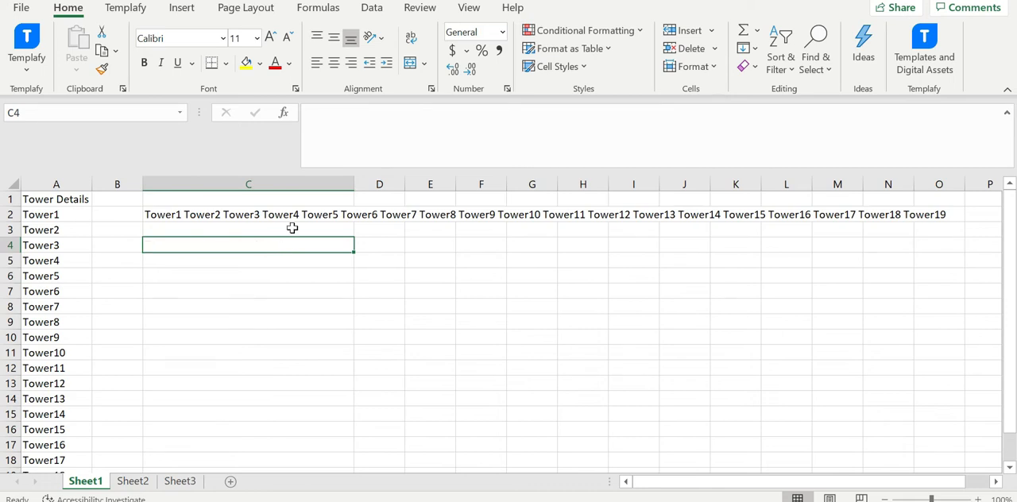
Clear the combined tower text from cell C2.
left_click(290, 212)
key("F2")
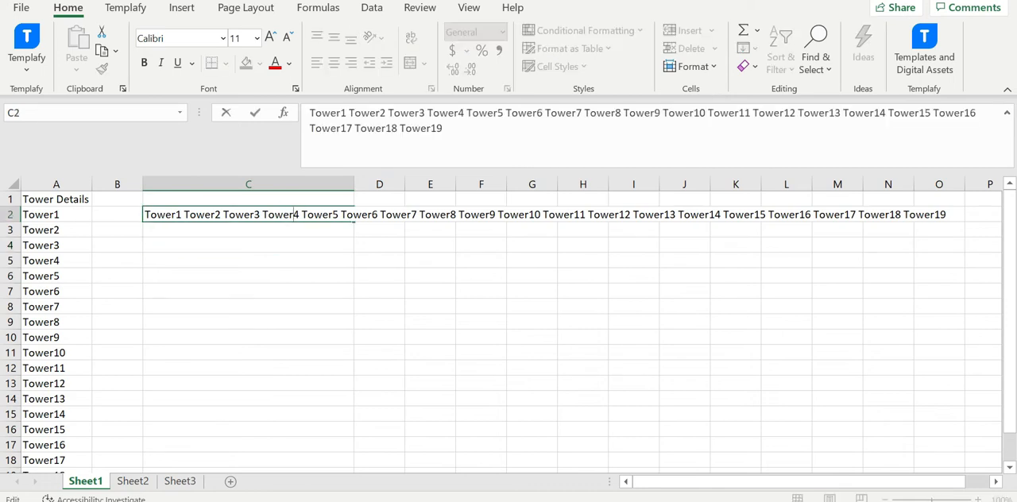
left_click(272, 243)
left_click(267, 216)
key("Delete")
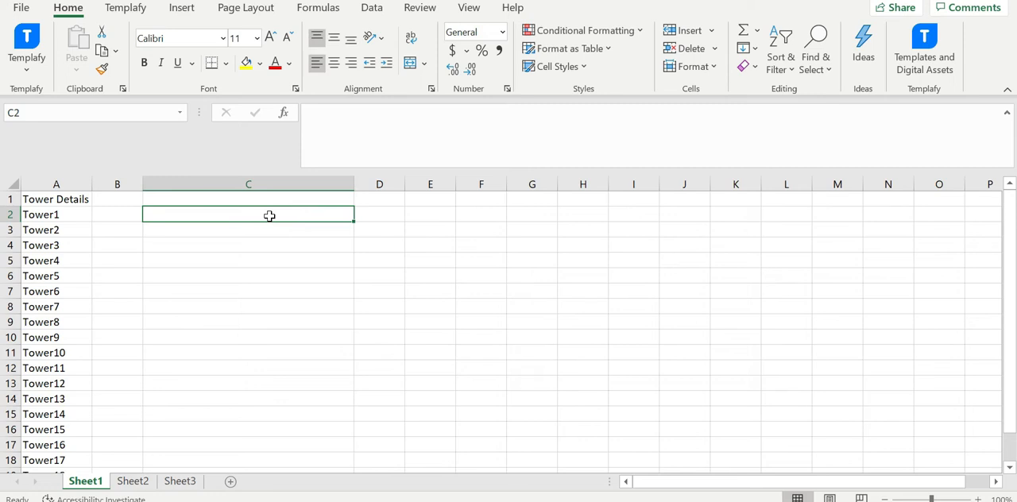
Enter the first three tower names in cell C2 by hand as "Tower1,Tower2,Tower3".
left_click(179, 217)
left_click(50, 213)
left_click(169, 215)
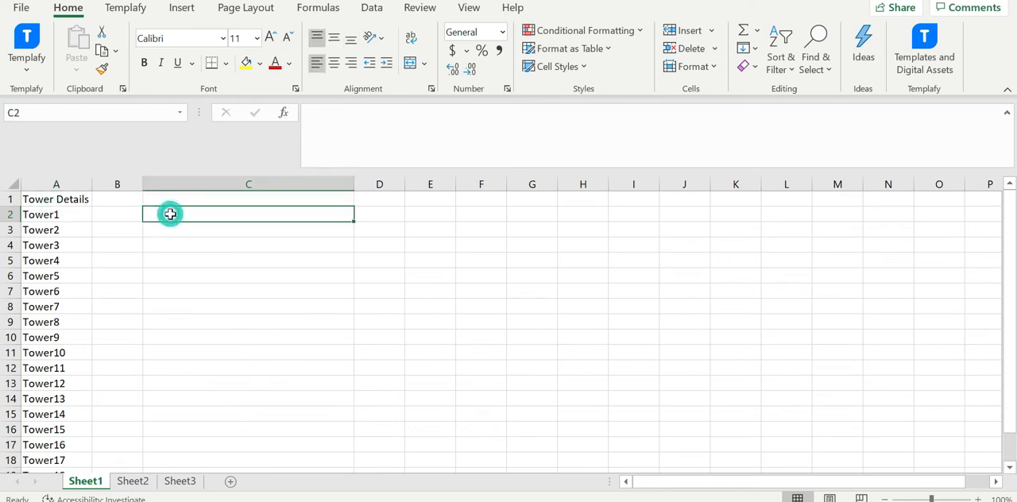
type("Tower1")
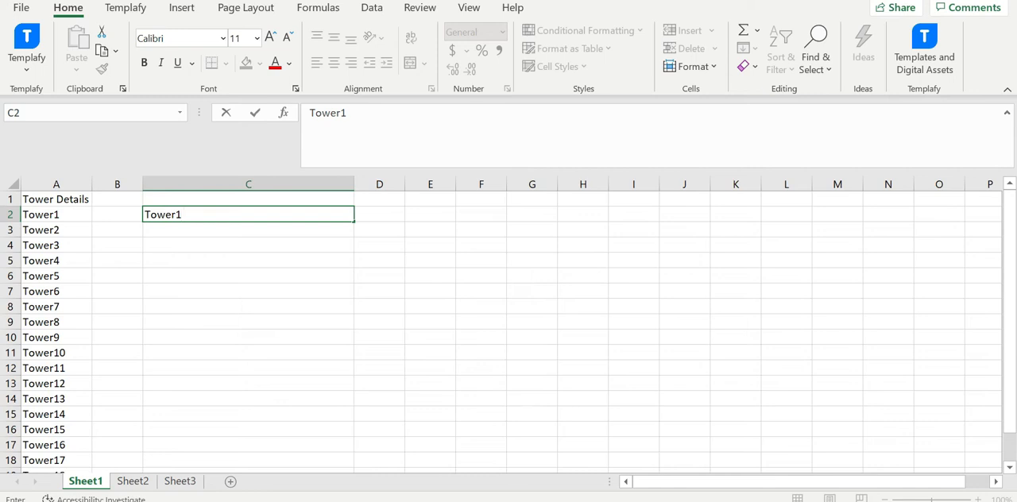
type(",")
left_click(68, 231)
left_click(198, 214)
left_click(437, 125)
type("Tower2,")
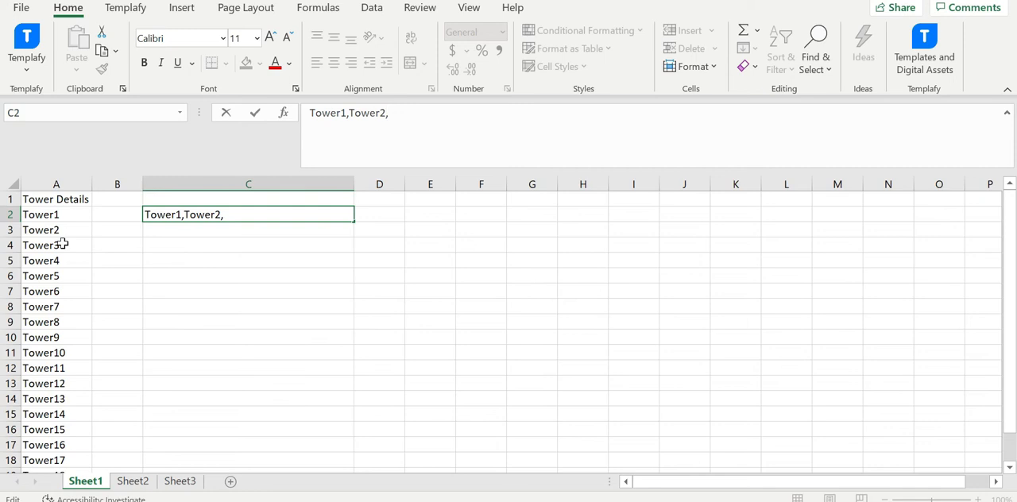
left_click(245, 219)
type(",Tower3")
left_click(300, 250)
left_click(230, 212)
Delete the manually entered tower names from cell C2.
left_click_drag(63, 216, 64, 277)
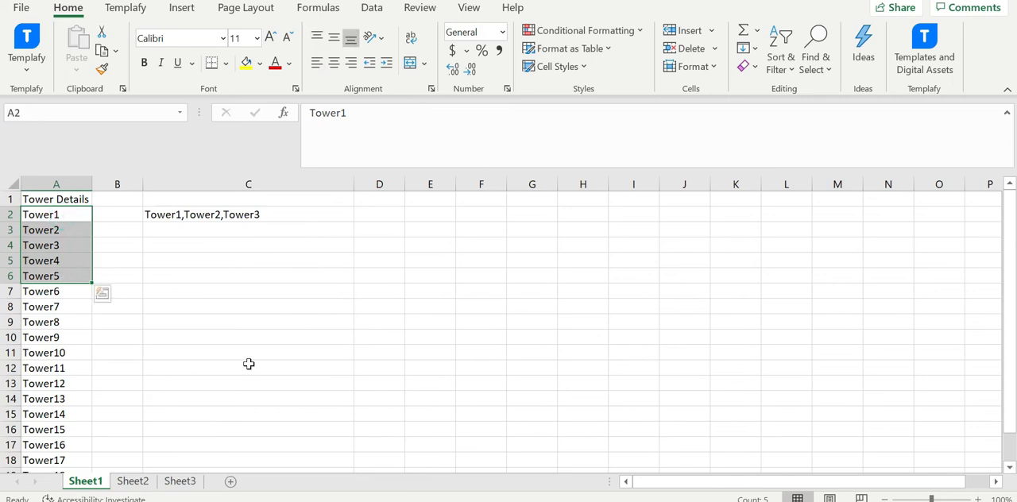
left_click(257, 220)
key("Delete")
left_click(272, 310)
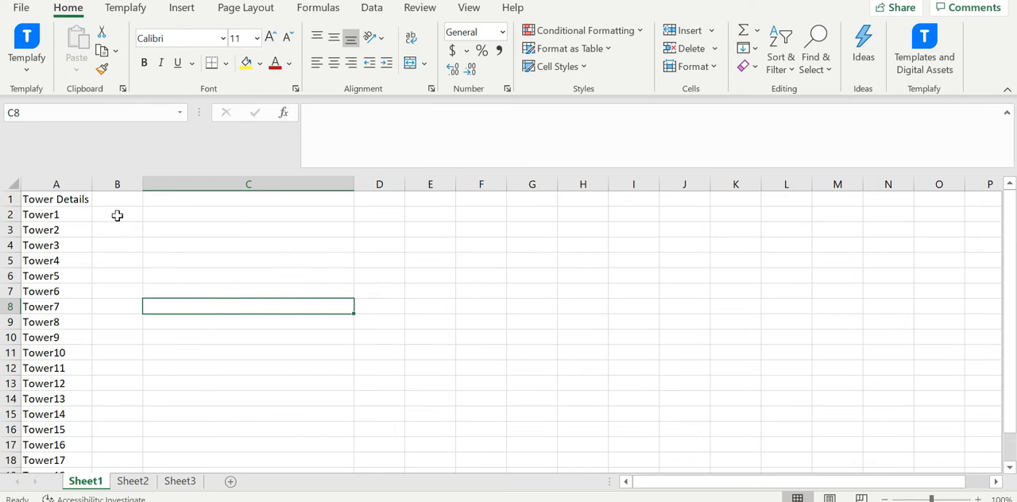
Enter the formula =A2 in cell B2 to pull in the first tower name, and check it against its source cell.
left_click(118, 216)
type("=")
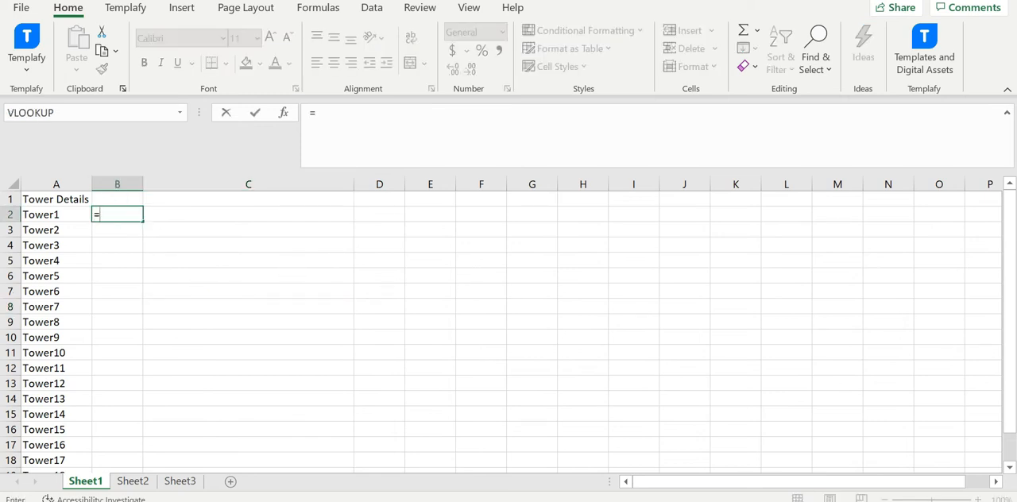
left_click(51, 215)
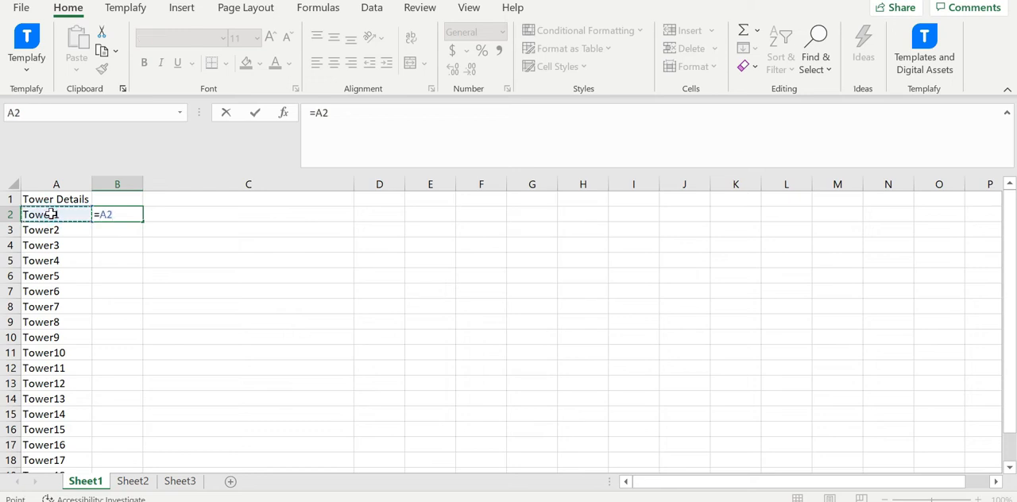
key("Return")
left_click(118, 213)
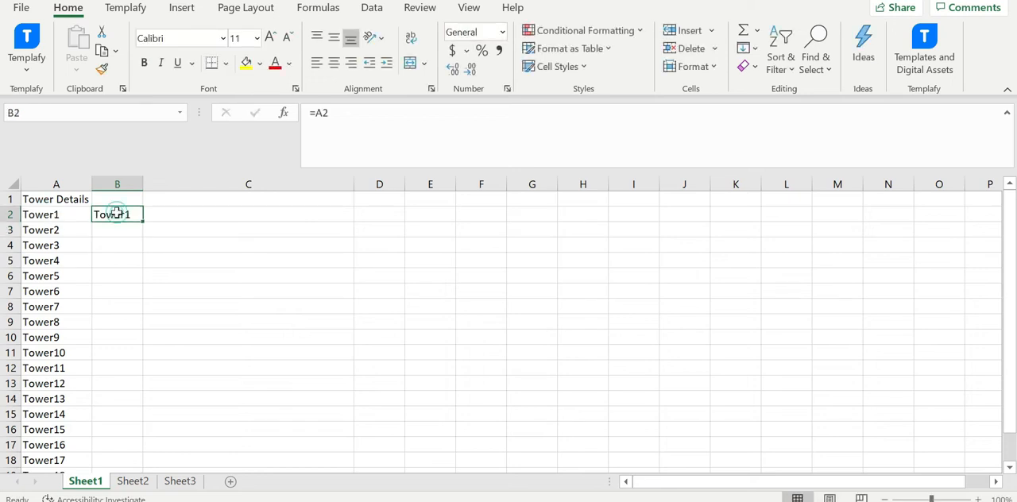
left_click(56, 214)
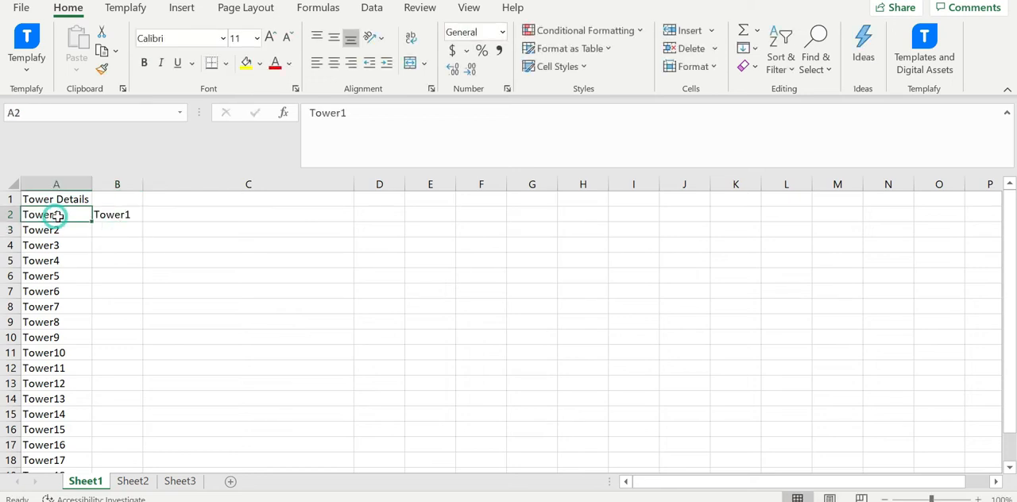
left_click(119, 214)
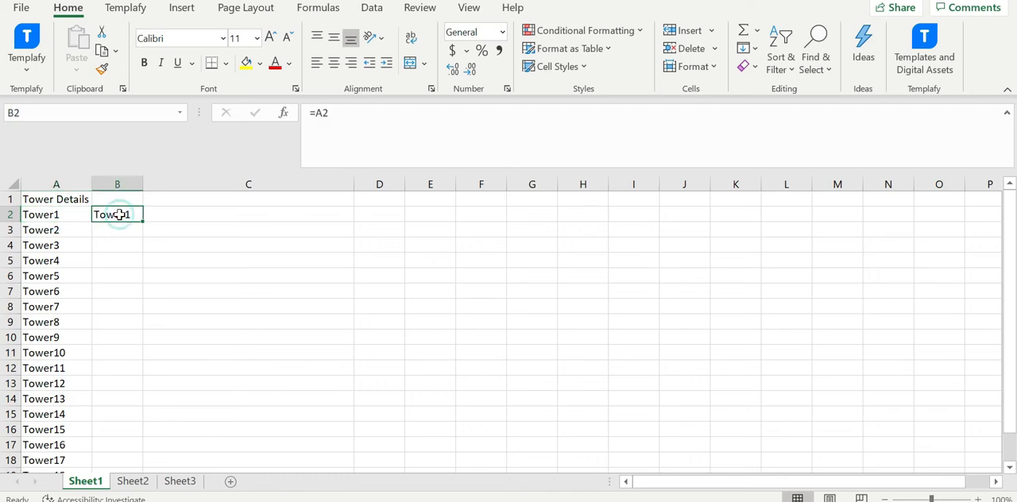
left_click(125, 233)
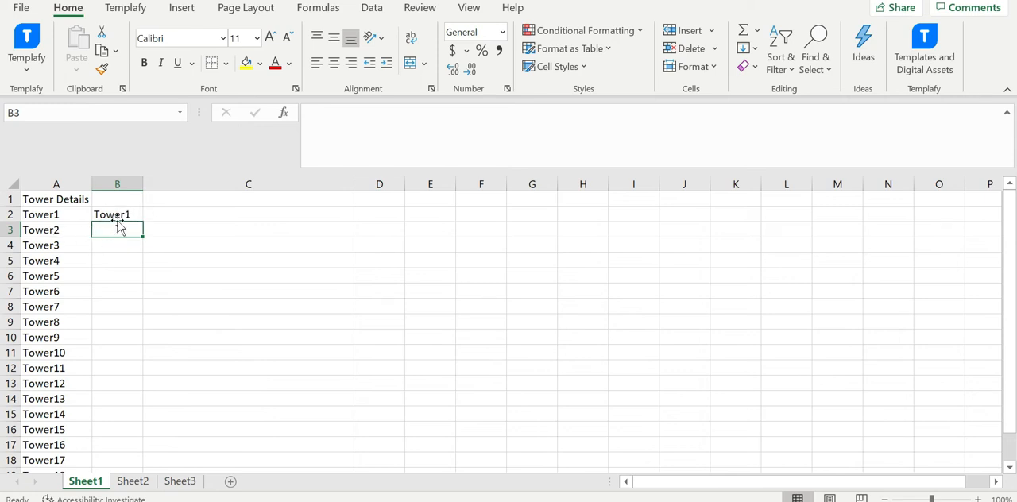
Enter the word "concatenate" in cell C2, and clear it again.
left_click(231, 217)
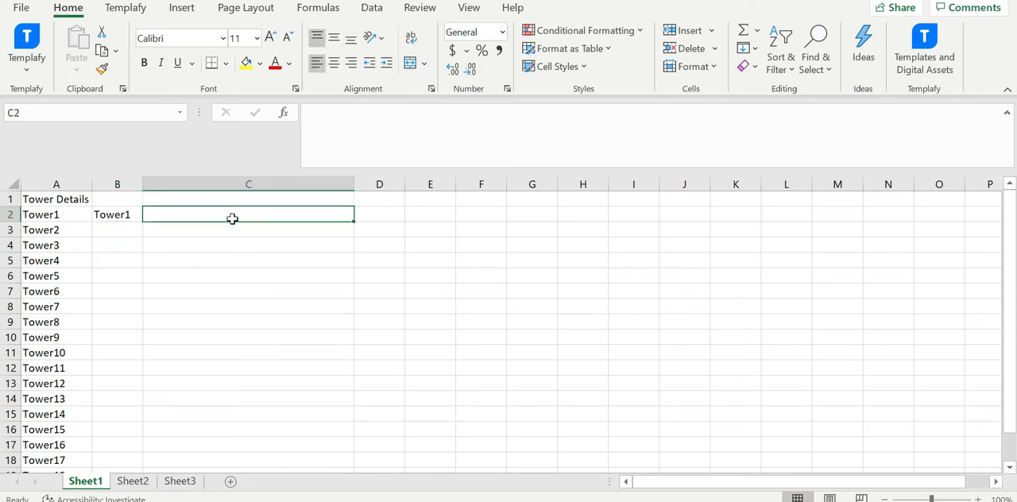
type("concatenate")
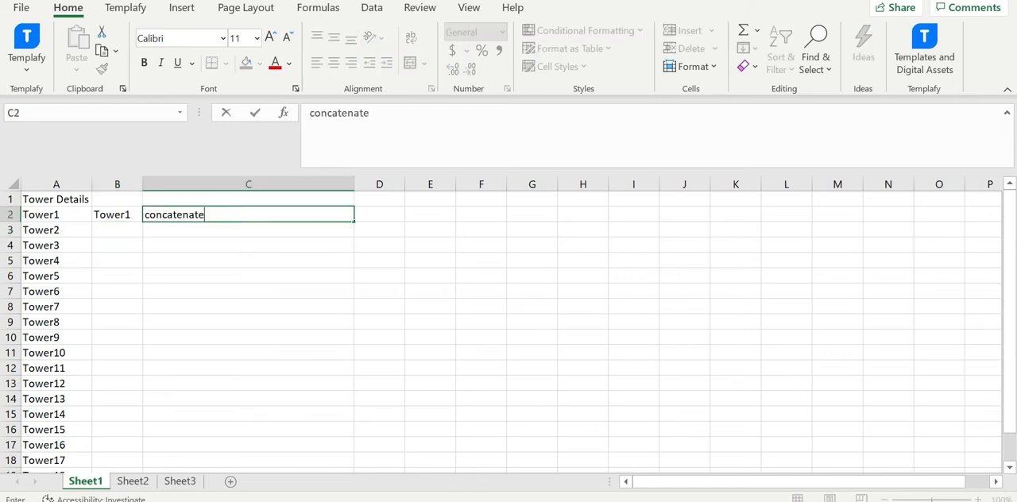
left_click(236, 233)
left_click(220, 216)
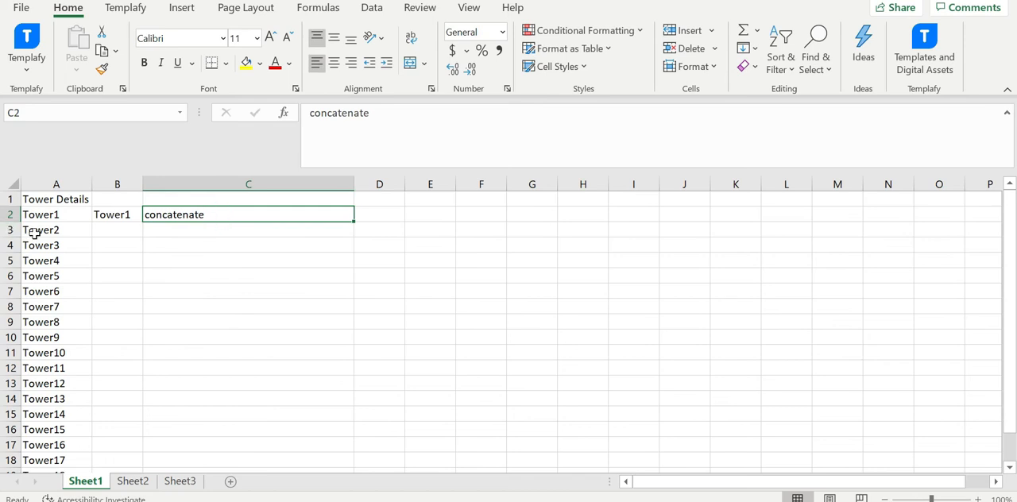
key("Delete")
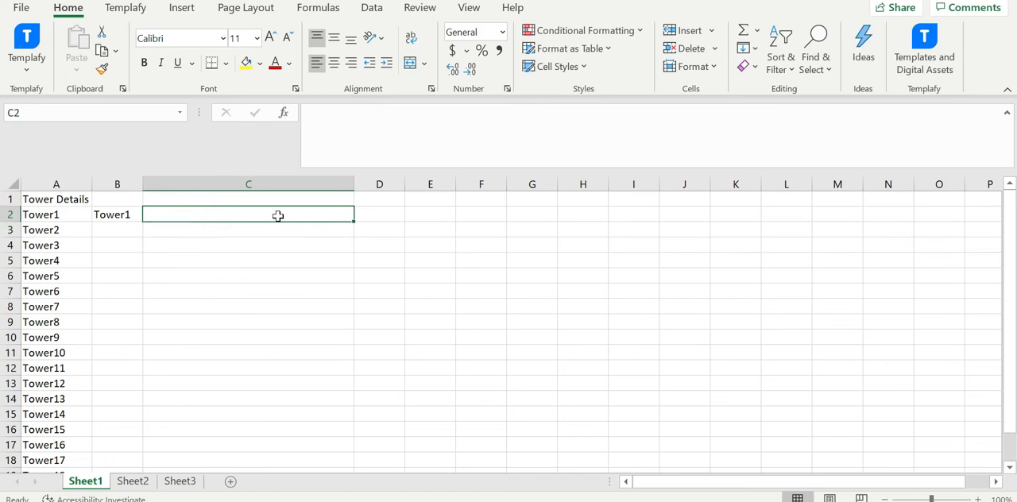
Start a CONCATENATE formula in cell B3 that joins B2, a space in quotes and A3.
left_click(109, 229)
type("=CONCA")
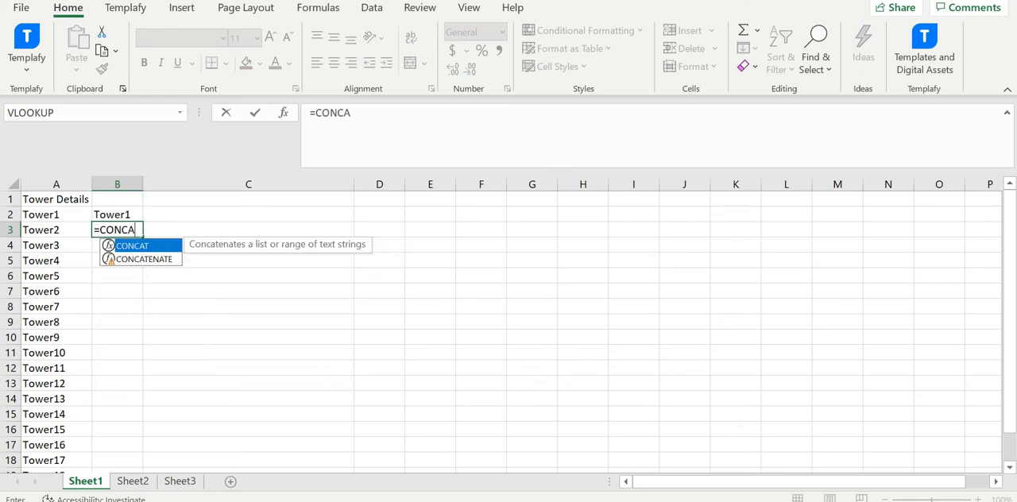
type("TENATE(")
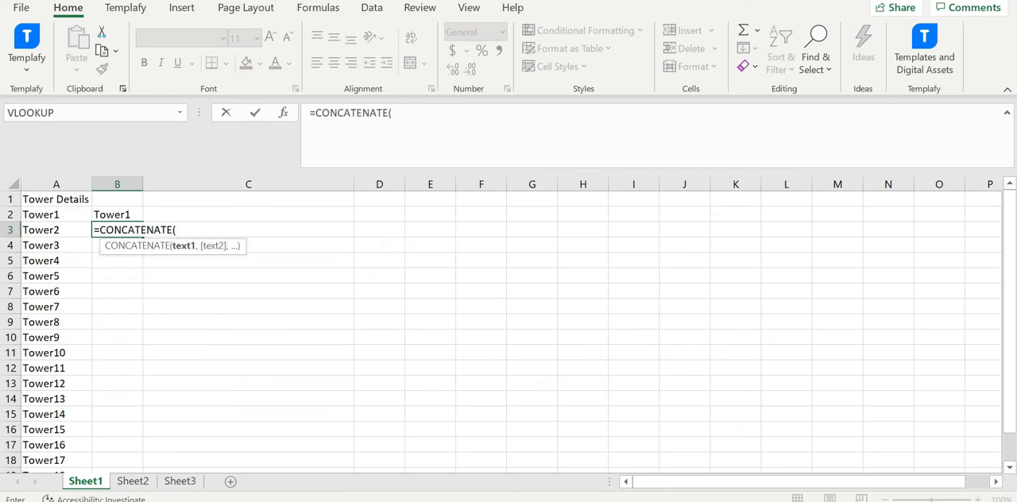
left_click(118, 214)
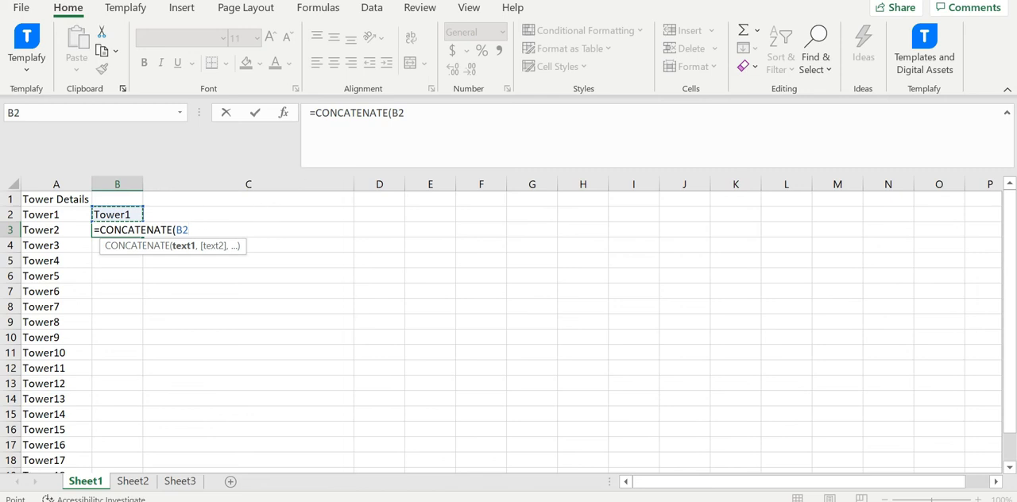
type(",")
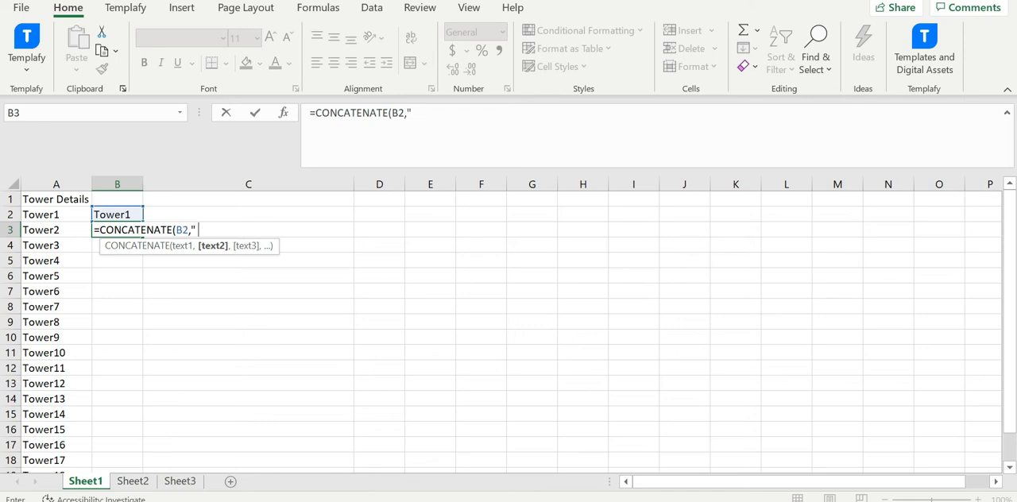
type("\",")
key("Left")
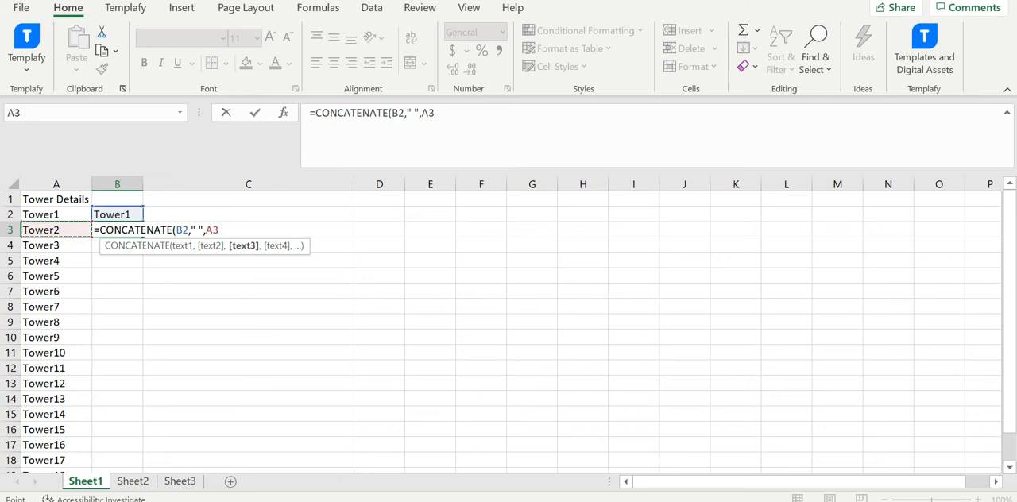
Set the separator to a hyphen and complete the cell B3 formula as =CONCATENATE(B2,"-",A3).
left_click(429, 113)
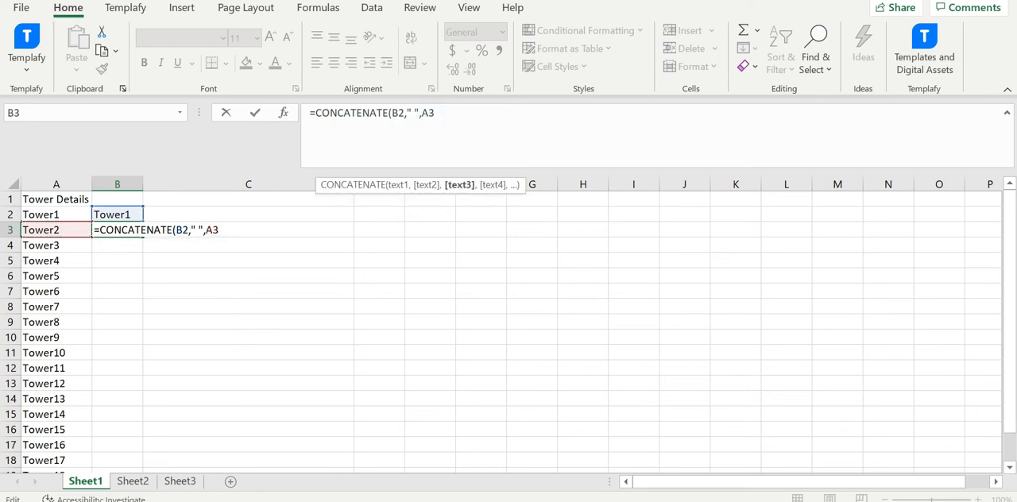
key("BackSpace")
key("BackSpace")
left_click(413, 113)
key("BackSpace")
type(",")
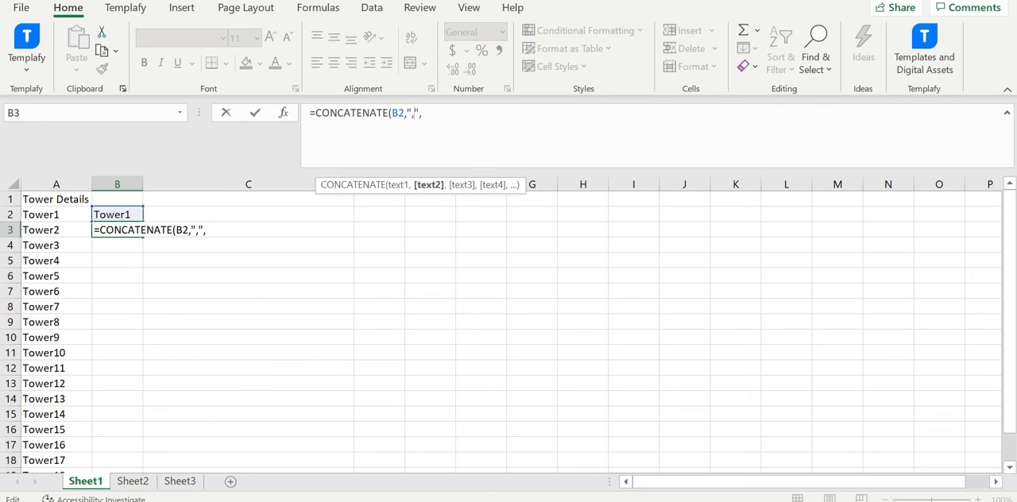
key("BackSpace")
type("-")
left_click(436, 115)
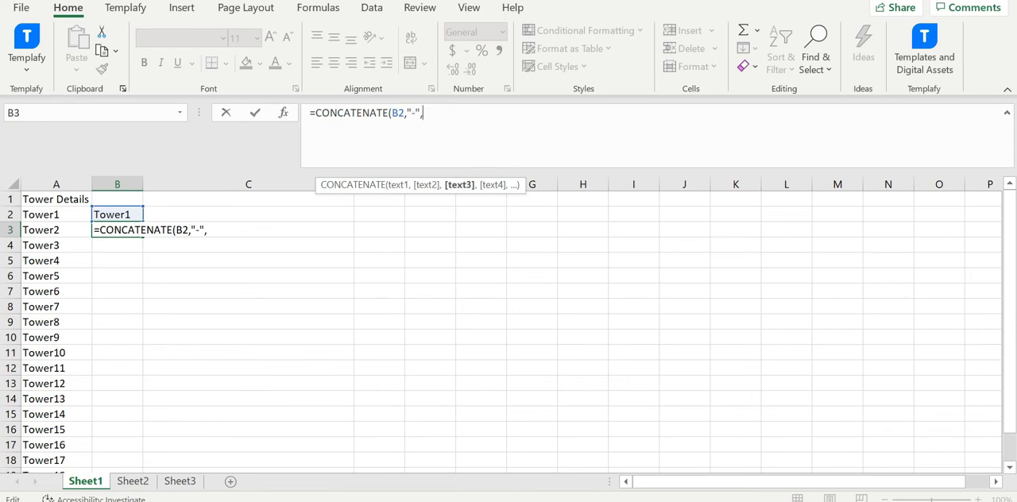
left_click(79, 230)
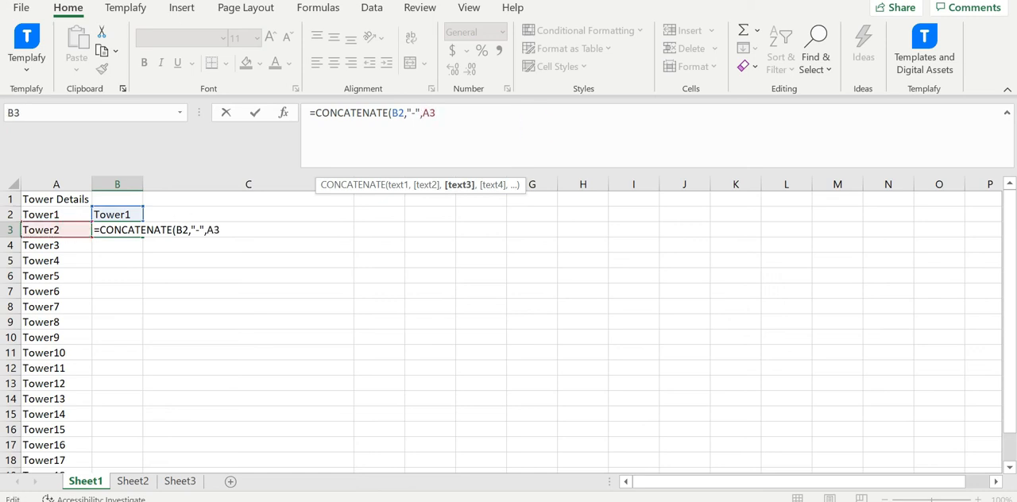
type(")")
key("Return")
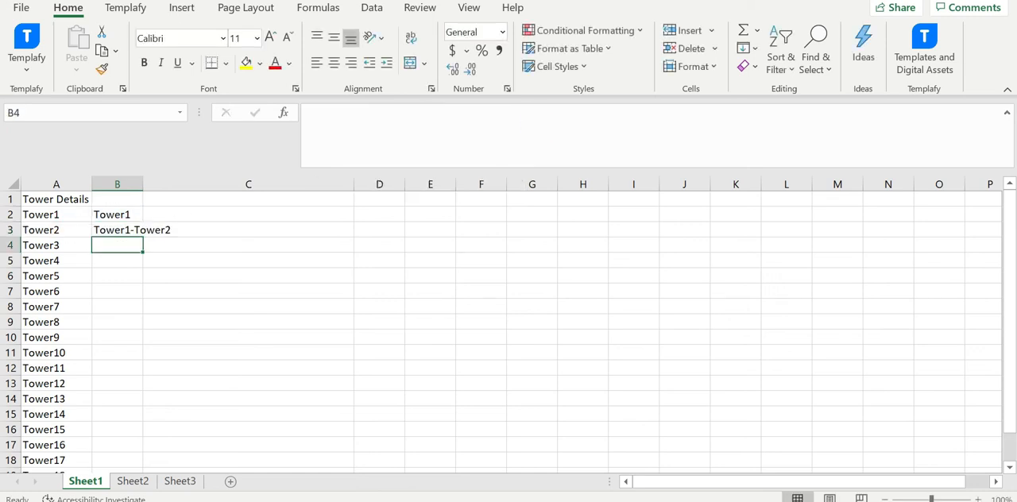
Check the formula in cell B3 and fill it down to cell B4.
left_click(123, 230)
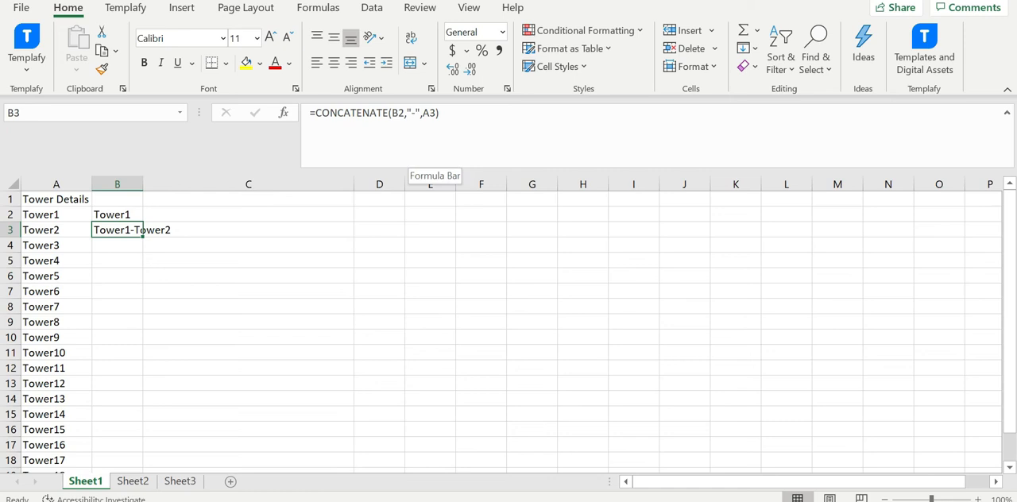
key("F2")
key("Return")
left_click_drag(125, 229, 124, 243)
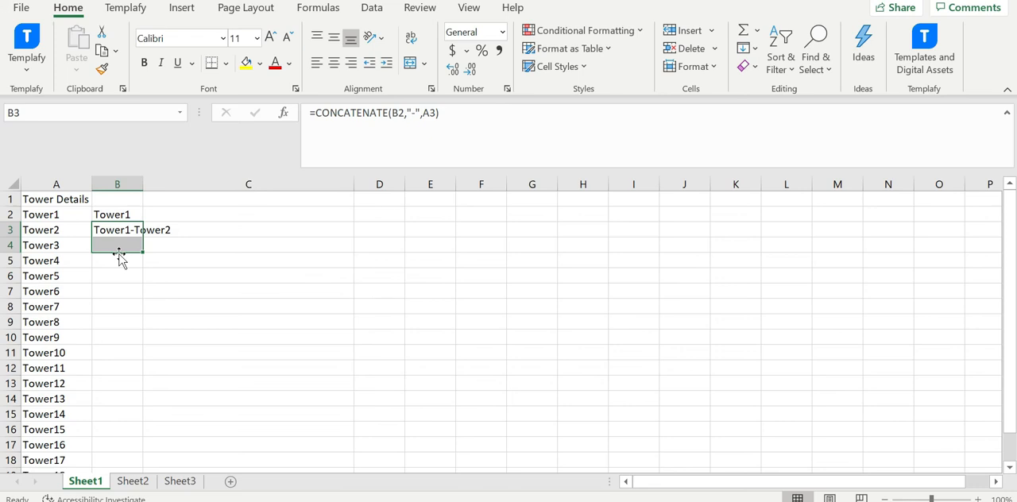
left_click_drag(123, 261, 123, 261)
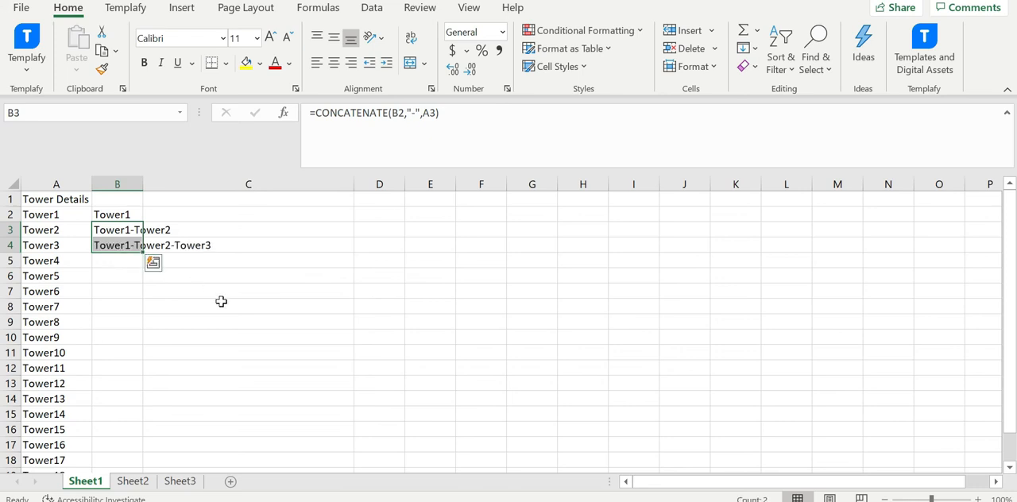
left_click(220, 300)
Examine the formulas in cells B2, B3 and B4 to see which cells each one references.
left_click(123, 246)
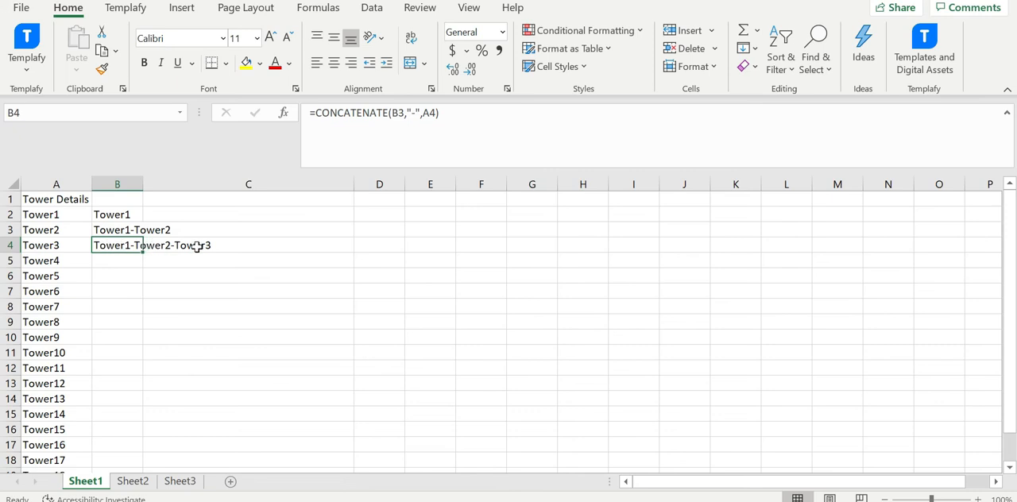
left_click(117, 229)
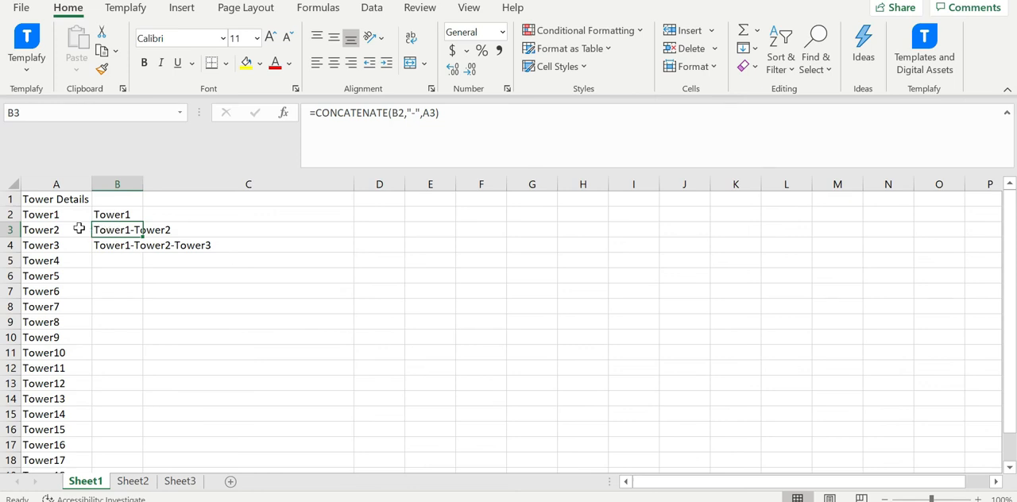
left_click(130, 214)
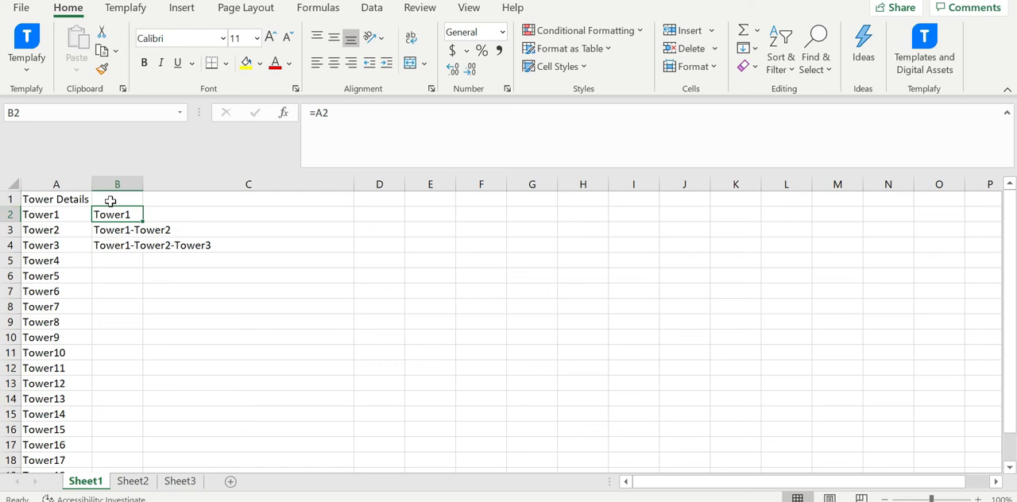
left_click(114, 230)
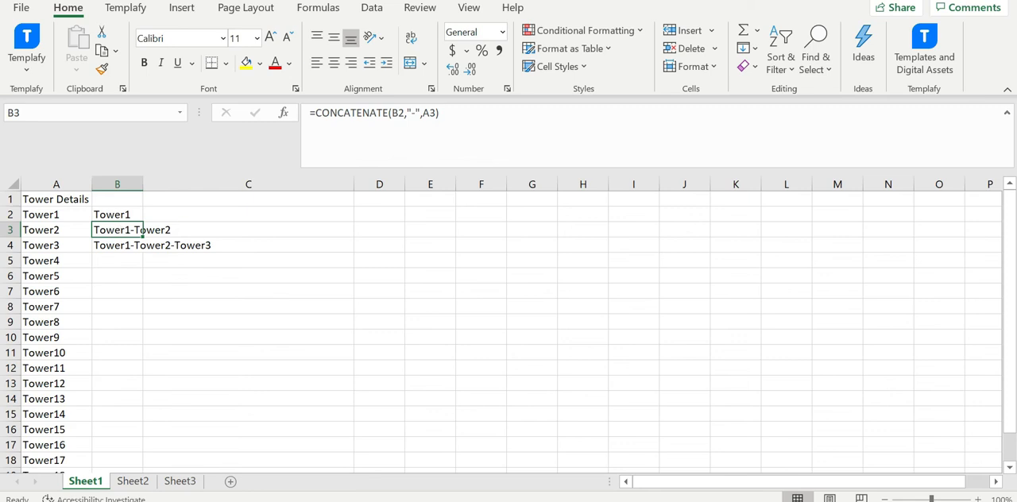
left_click(130, 245)
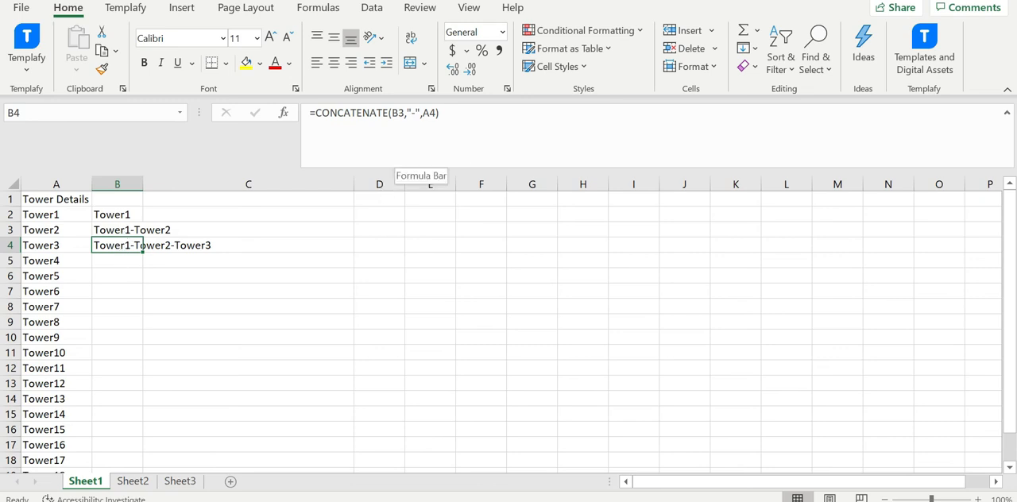
left_click(141, 230)
left_click(129, 245)
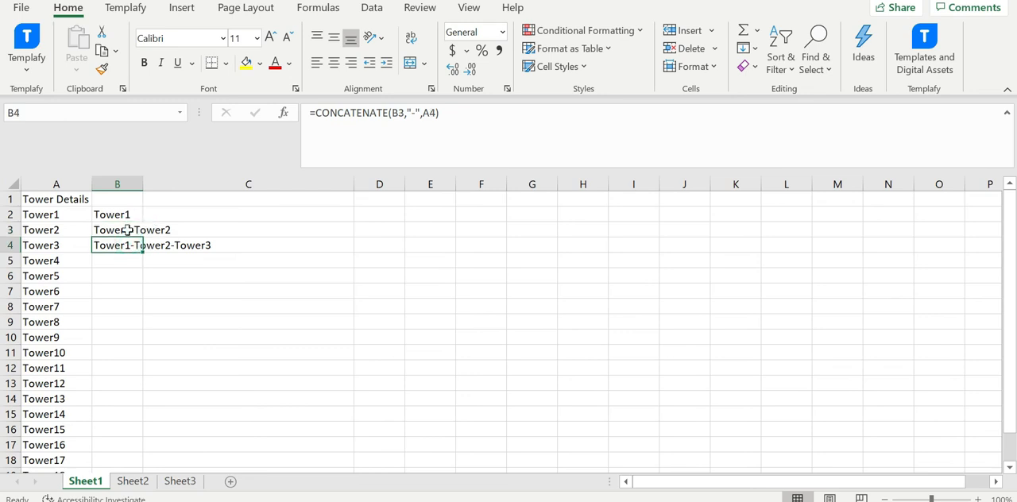
left_click(72, 248)
Fill the cell B4 formula down column B to the last tower name in row 20.
left_click(124, 245)
double_click(143, 252)
scroll(127, 277, "down", 5)
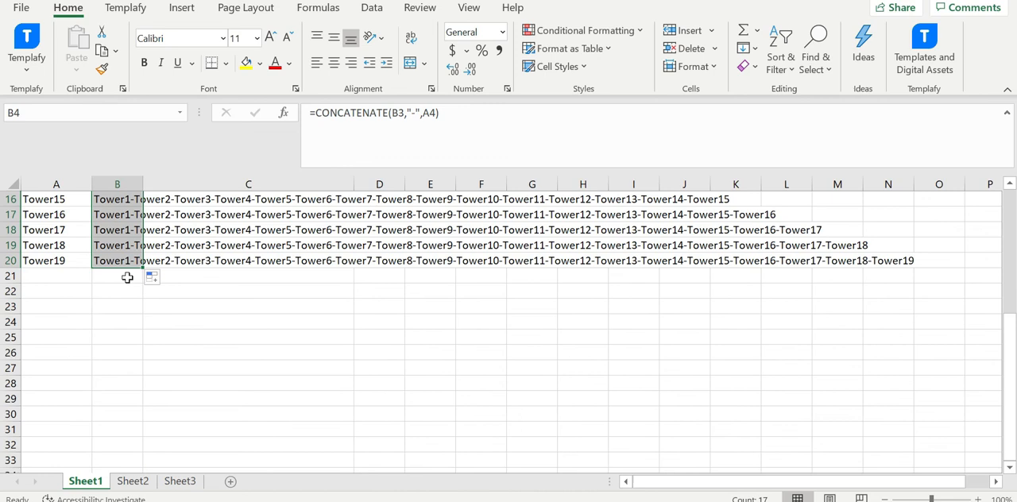
Copy the full hyphen-separated list from cell B20 into E2 as values only, and widen column E to fit it.
left_click(123, 261)
key("ctrl+c")
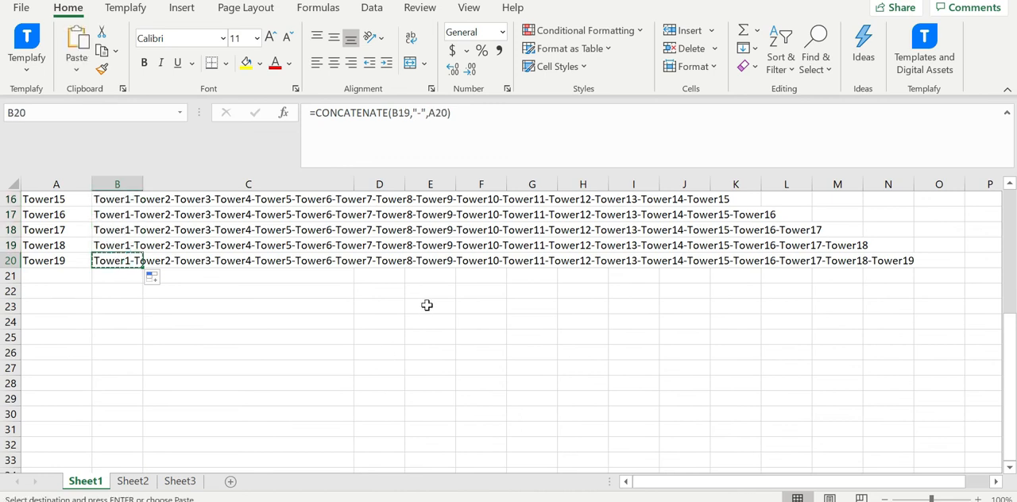
scroll(427, 305, "up", 5)
left_click(431, 214)
right_click(432, 213)
left_click(495, 133)
left_click(564, 288)
left_click(429, 216)
double_click(456, 180)
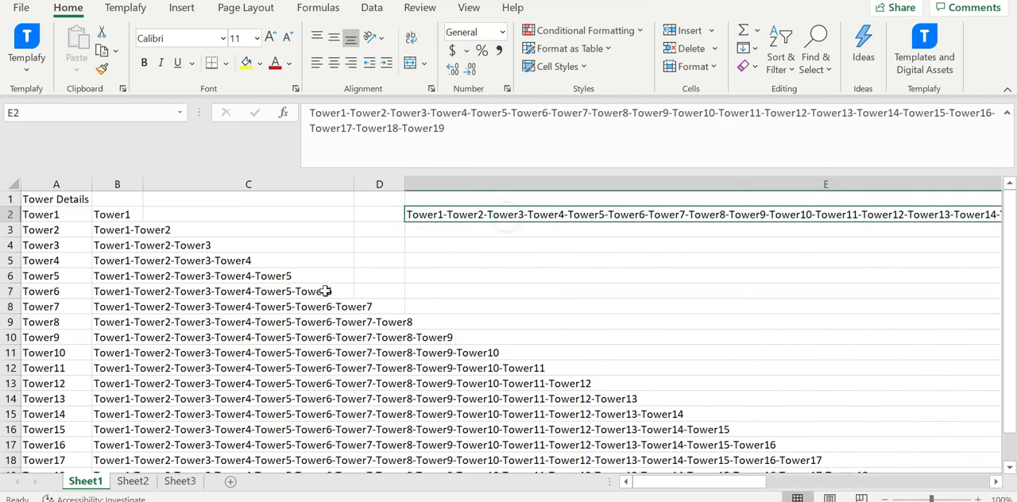
Change the separator in the cell B3 formula to a space and fill the formula down column B.
left_click(132, 232)
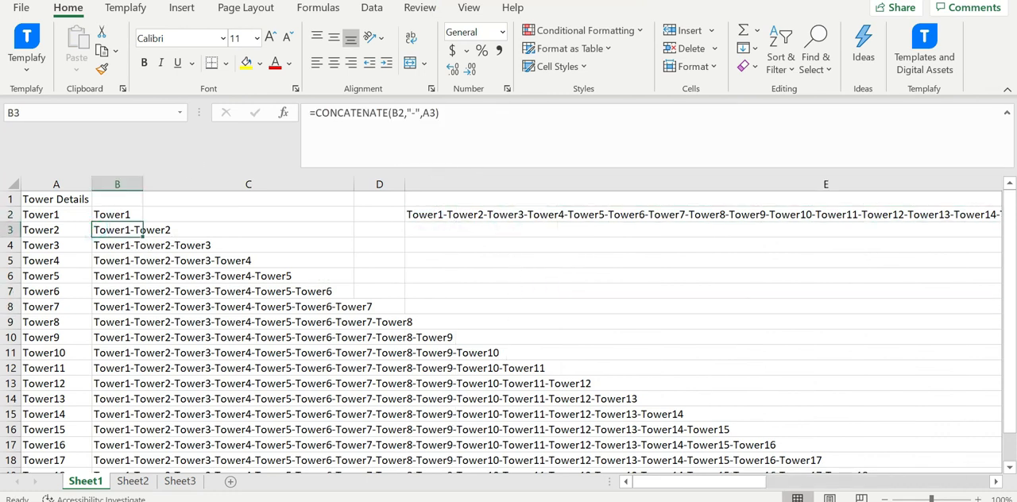
left_click(413, 113)
key("BackSpace")
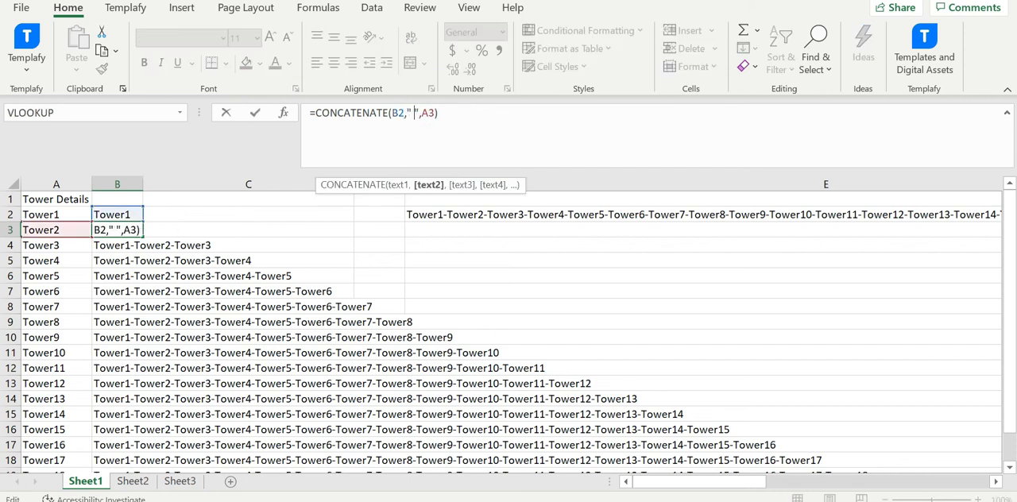
left_click(472, 113)
left_click(111, 230)
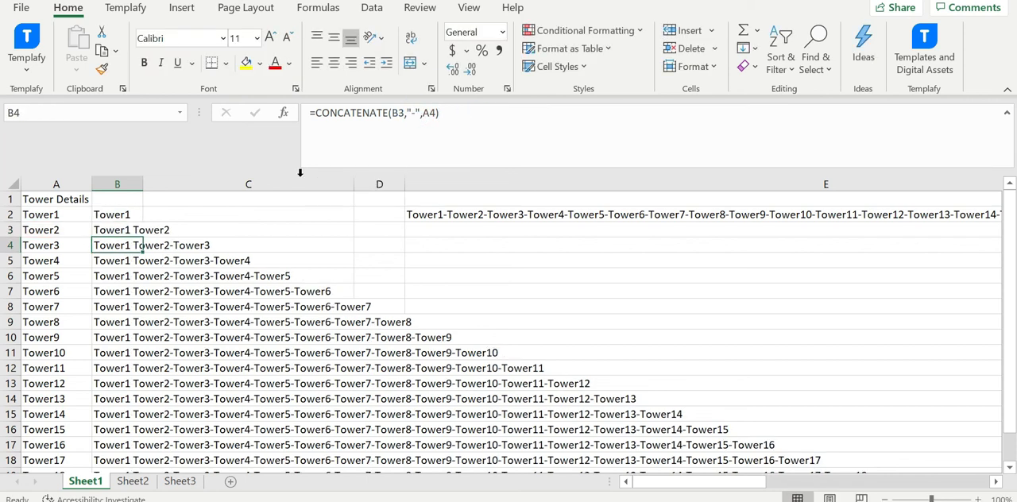
double_click(141, 236)
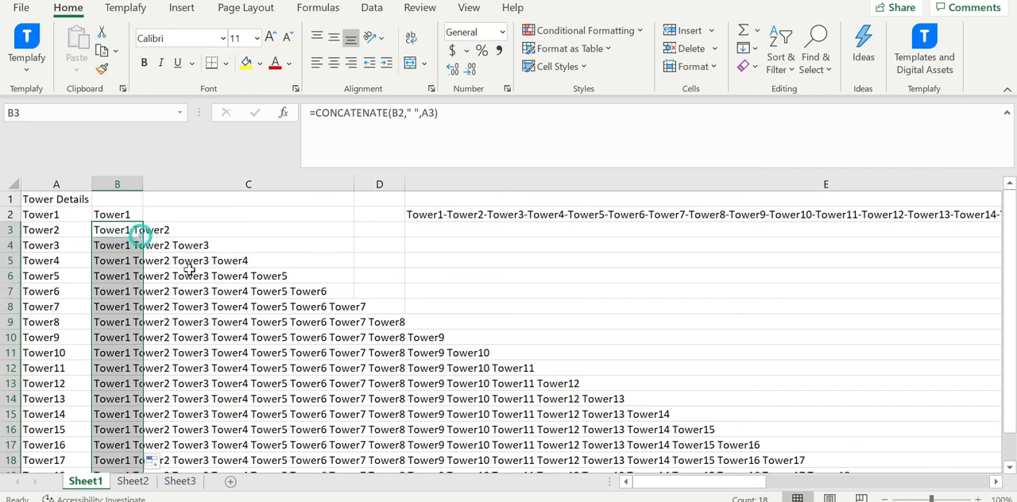
Copy the full space-separated list from cell B20 into E3 as values only, and compare it with E2.
scroll(132, 295, "down", 4)
left_click(121, 307)
key("ctrl+c")
scroll(574, 327, "up", 4)
right_click(457, 234)
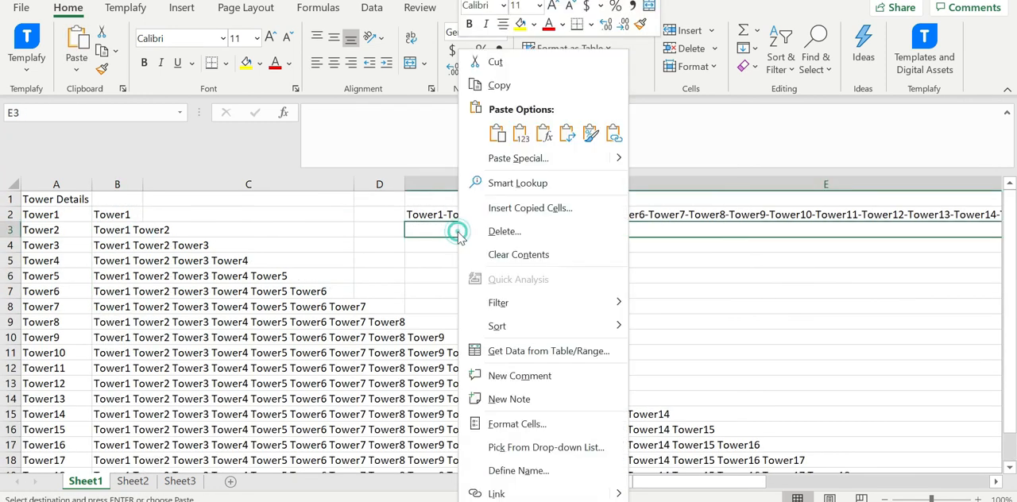
left_click(520, 134)
left_click(575, 317)
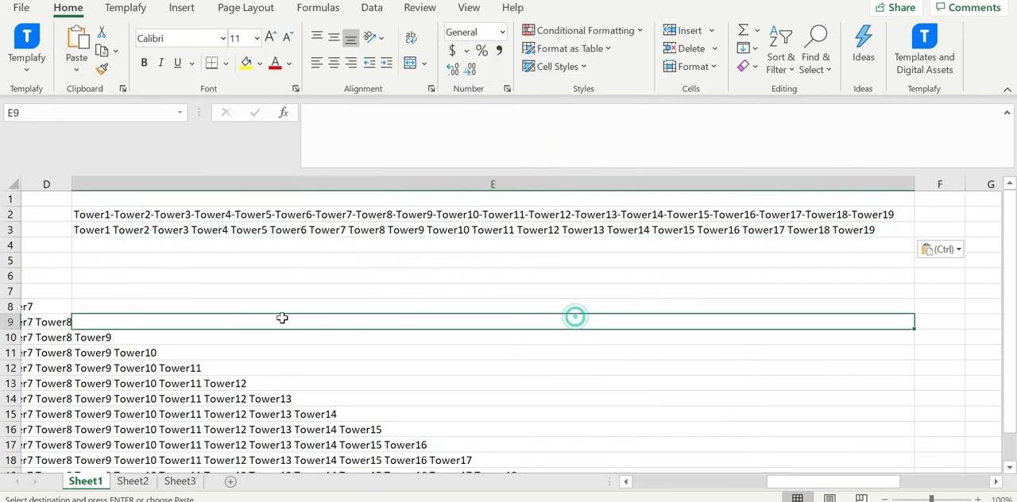
left_click(156, 232)
left_click(131, 216)
left_click_drag(811, 482, 672, 483)
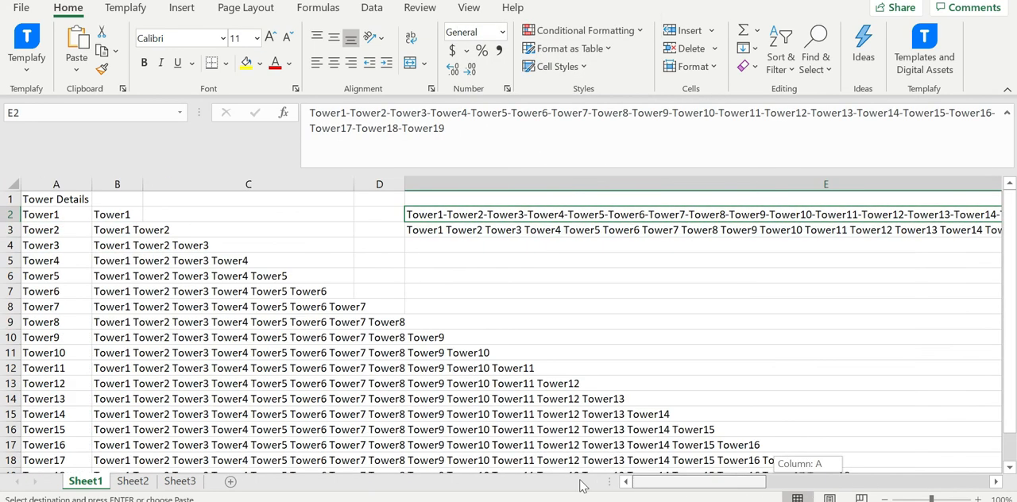
Change the separator in the cell B3 formula to a comma and fill the formula down column B.
left_click(121, 230)
left_click(408, 113)
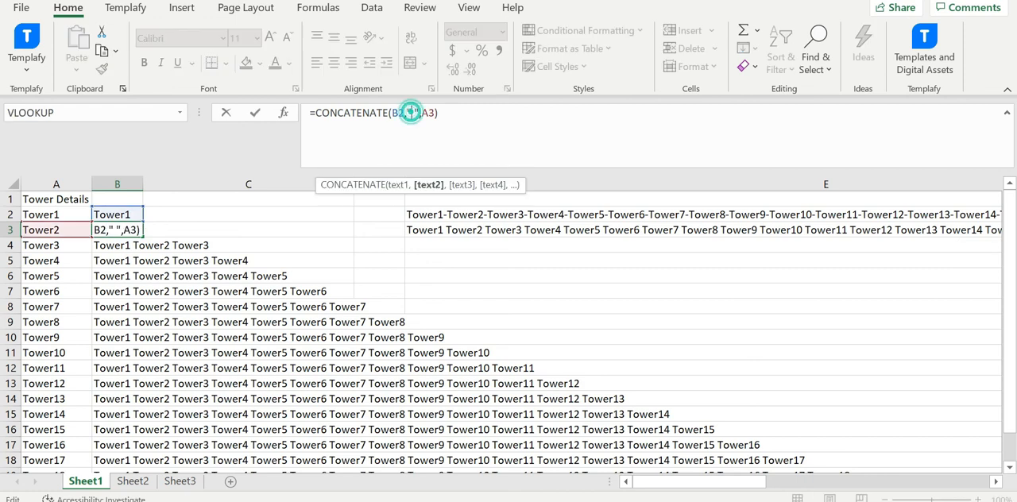
key("Delete")
type(",")
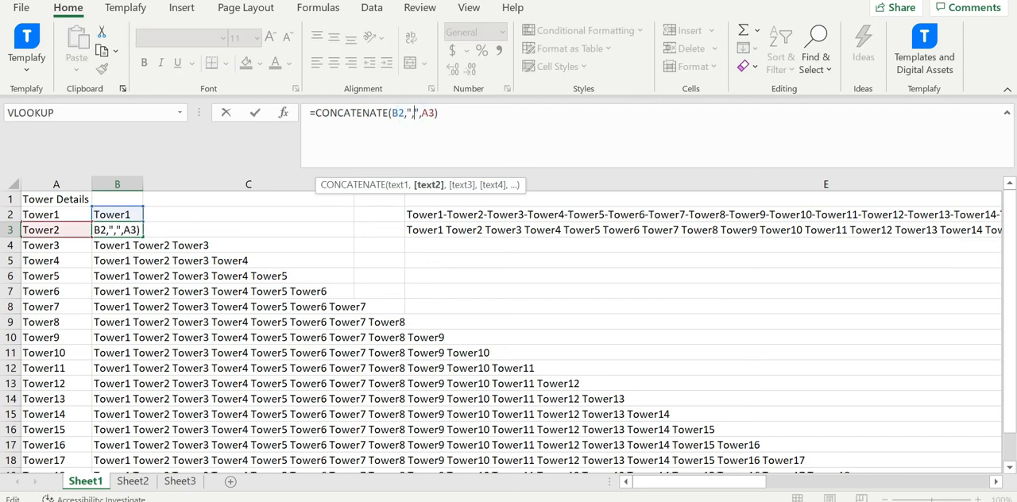
key("Return")
left_click(119, 230)
left_click(146, 231)
left_click(134, 230)
double_click(142, 238)
scroll(136, 230, "down", 2)
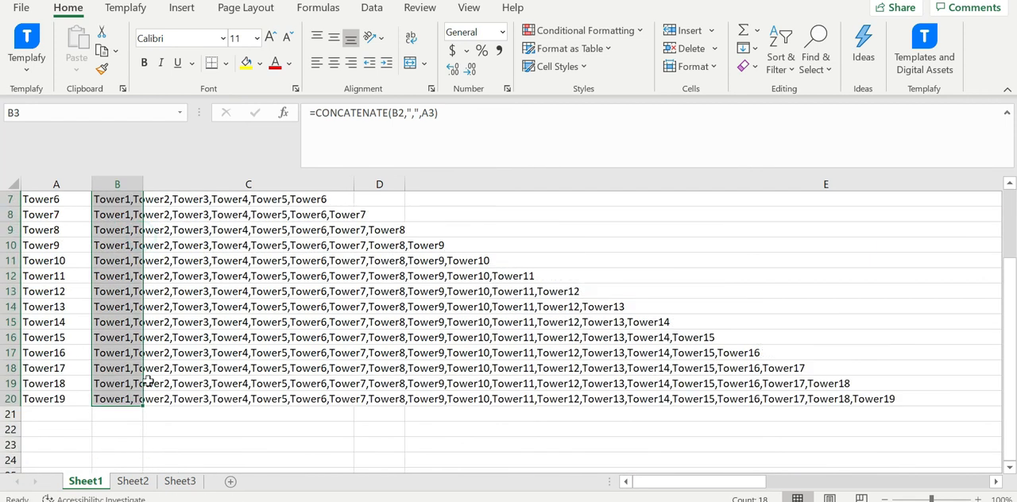
Copy the full comma-separated list from cell B20 into E4 as values only.
left_click(127, 399)
key("ctrl+c")
scroll(487, 345, "up", 2)
left_click(453, 248)
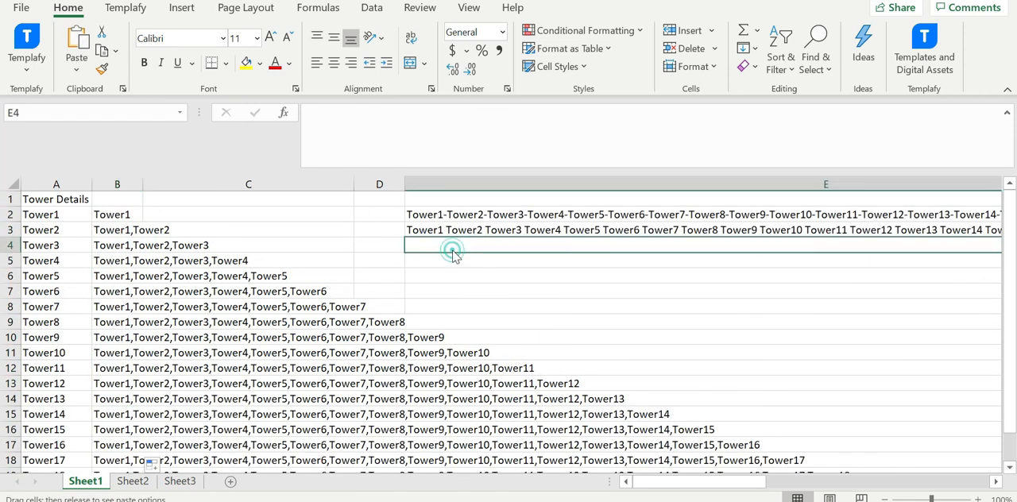
right_click(459, 248)
left_click(522, 134)
left_click(414, 322)
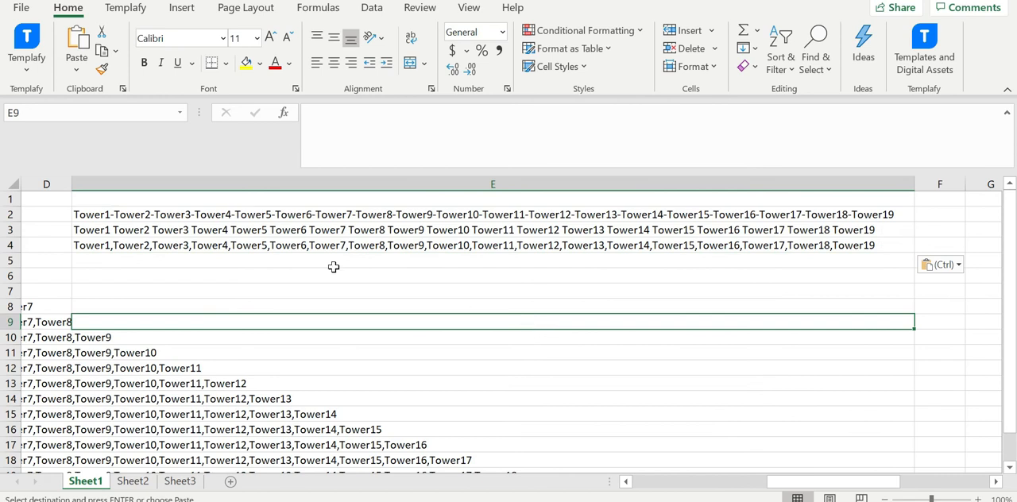
Review the three combined lists in cells E2 to E4 alongside the formulas in column B and the source names in column A.
left_click(289, 230)
left_click(291, 257)
left_click(283, 210)
left_click_drag(833, 481, 698, 481)
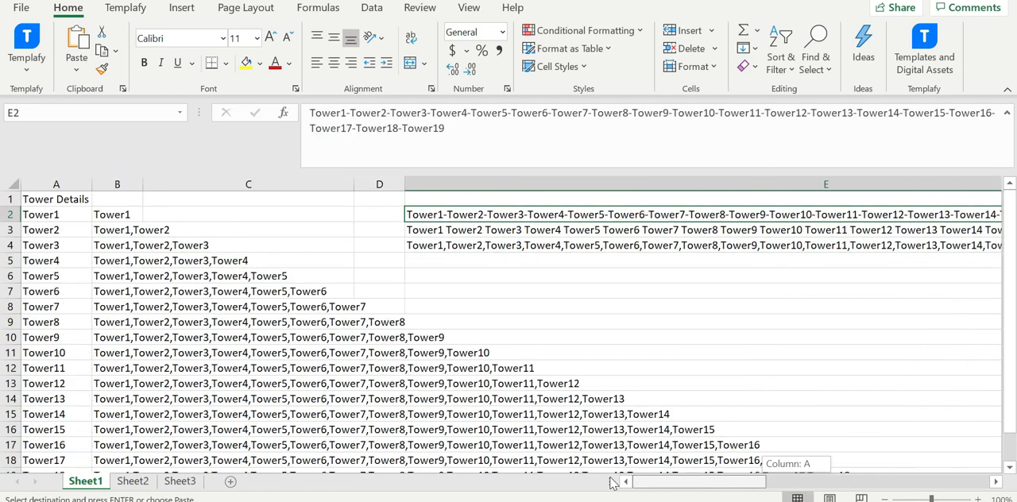
left_click(118, 182)
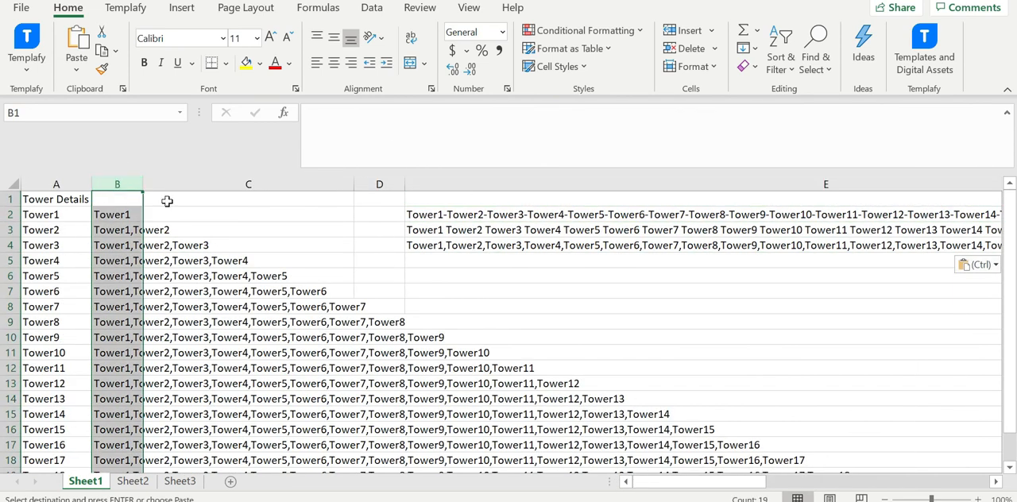
left_click(69, 179)
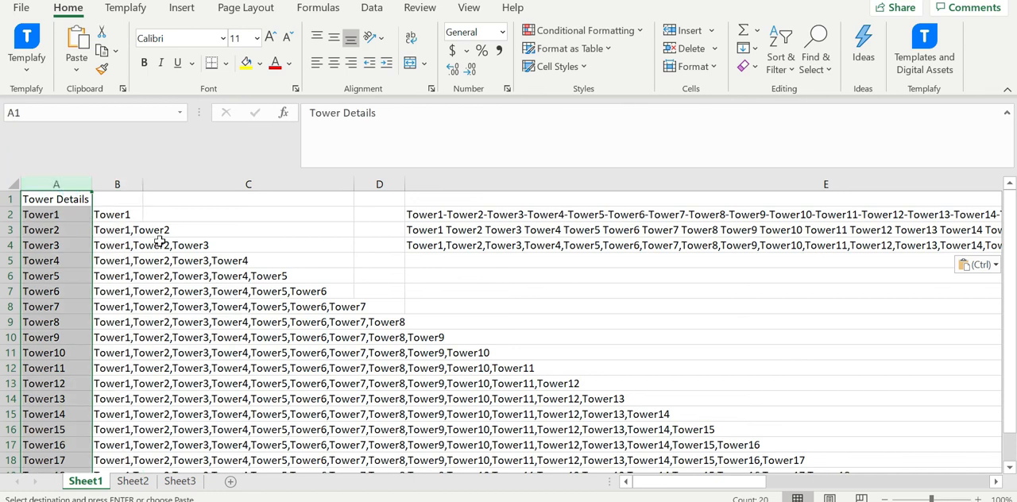
left_click(458, 209)
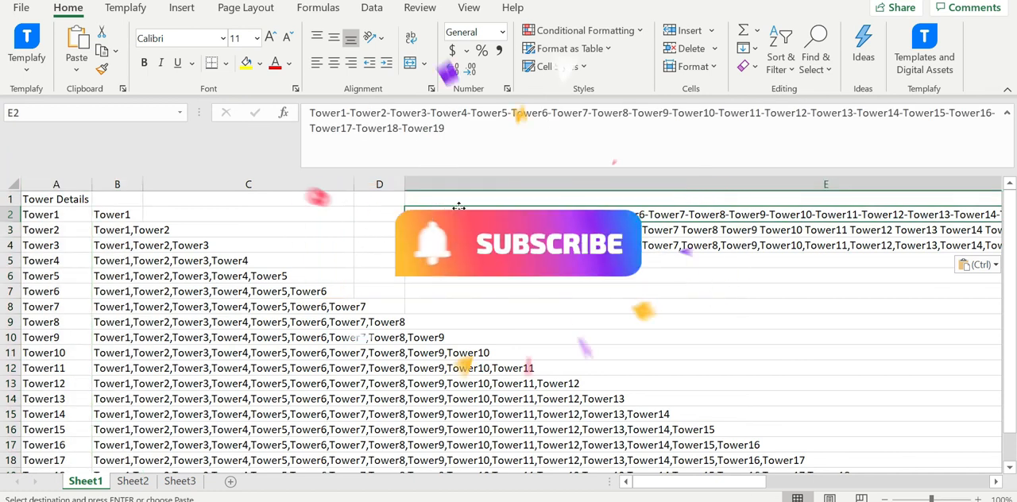